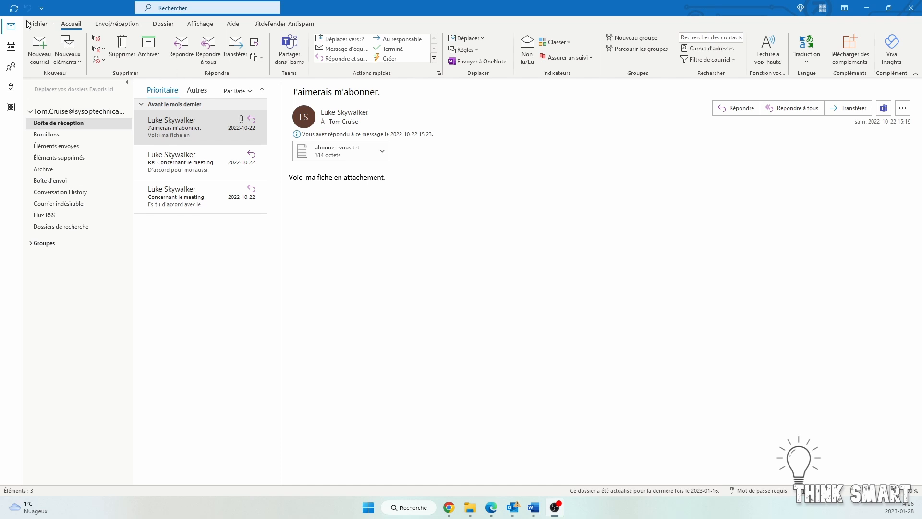
Rename the colour category "Red category" to "Urgent" in the full category list
{"action": "left_click", "coordinate": [11, 27]}
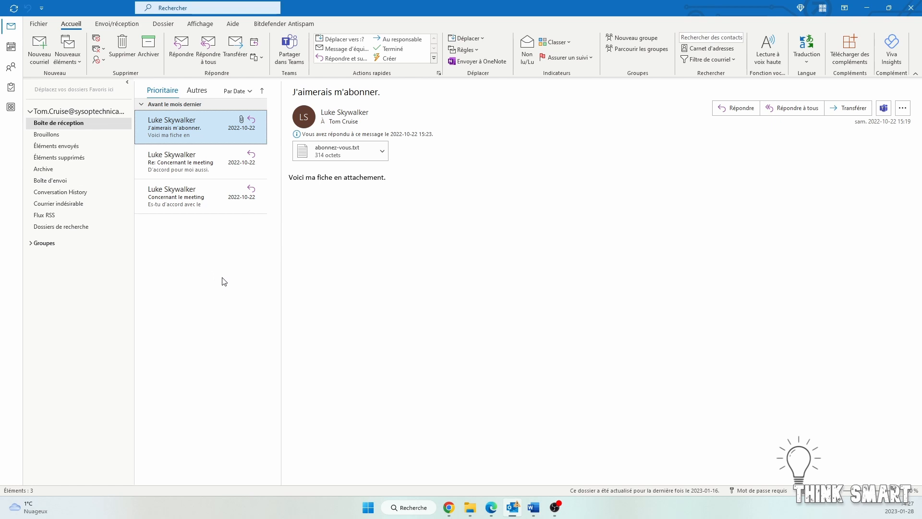
{"action": "left_click", "coordinate": [549, 43]}
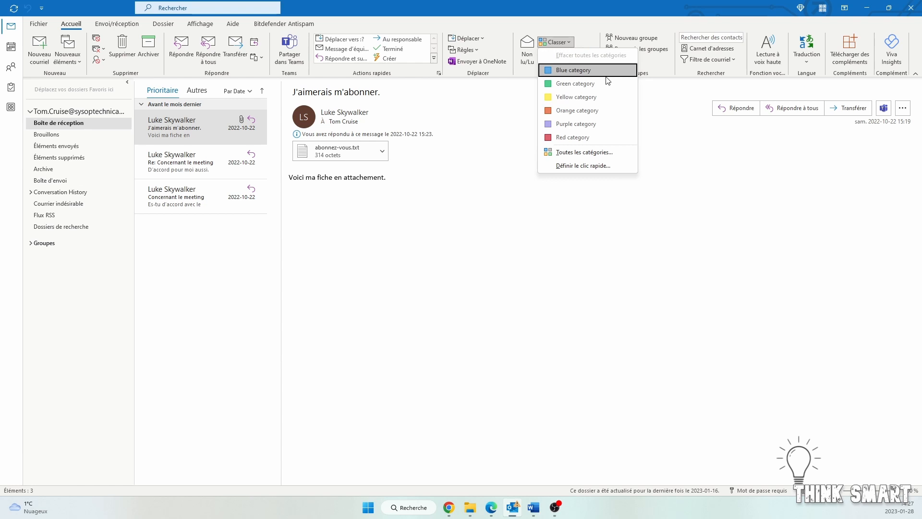
{"action": "left_click", "coordinate": [582, 152]}
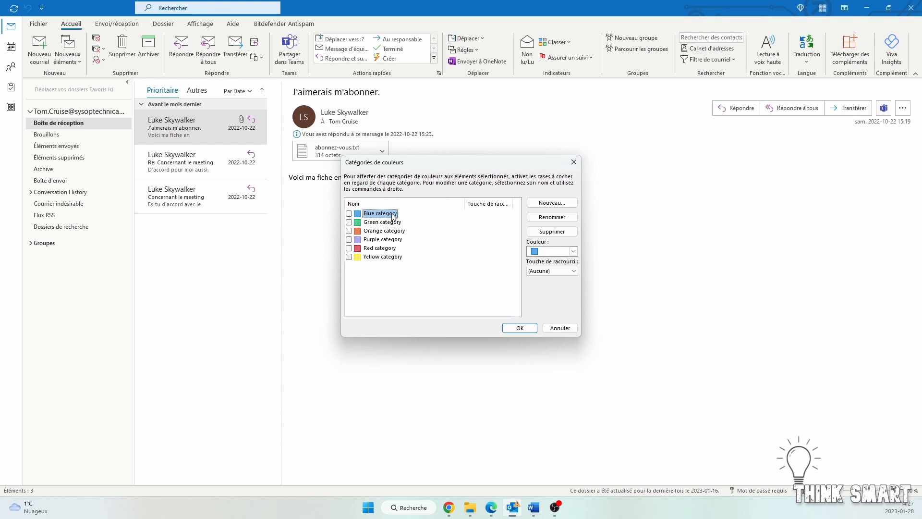
{"action": "left_click", "coordinate": [389, 249]}
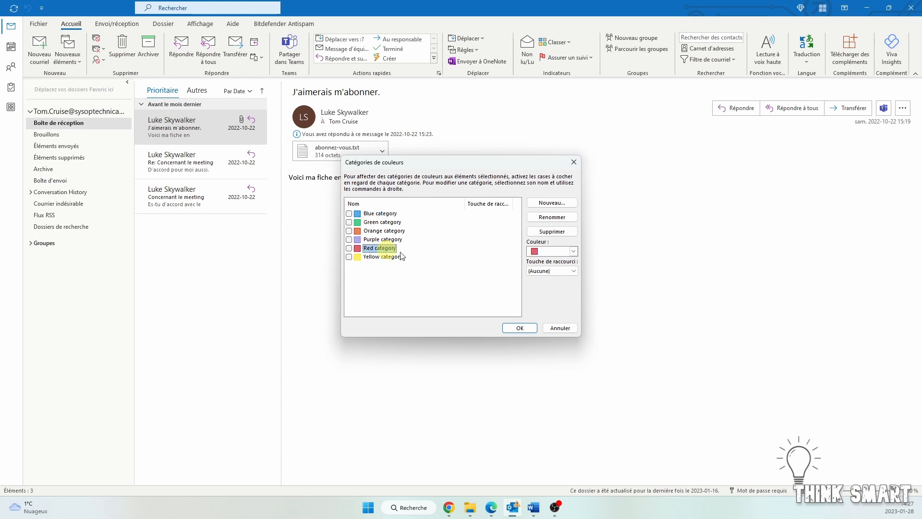
{"action": "left_click", "coordinate": [561, 217]}
{"action": "type", "text": "Urgent"}
{"action": "left_click", "coordinate": [428, 288]}
Rename the colour category "Blue category" to "Projet 1" and save the category changes
{"action": "left_click", "coordinate": [374, 216]}
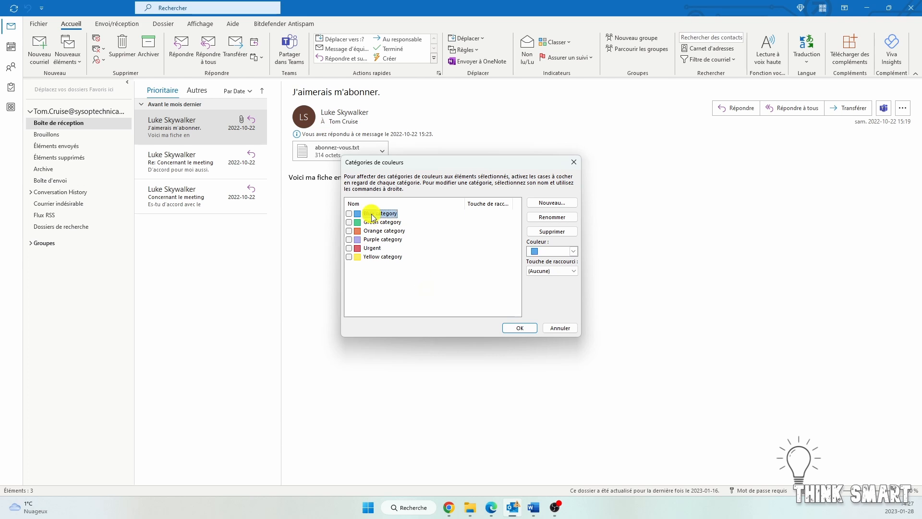
{"action": "left_click", "coordinate": [552, 217]}
{"action": "type", "text": "Projet 1"}
{"action": "key", "text": "Return"}
{"action": "left_click", "coordinate": [519, 328]}
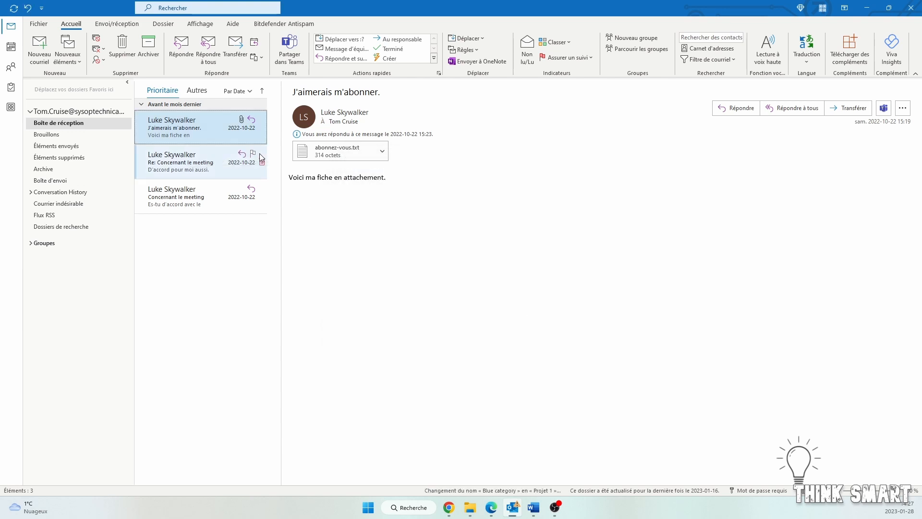
Assign the Urgent and Projet 1 categories to the message "J'aimerais m'abonner."
{"action": "left_click", "coordinate": [181, 129]}
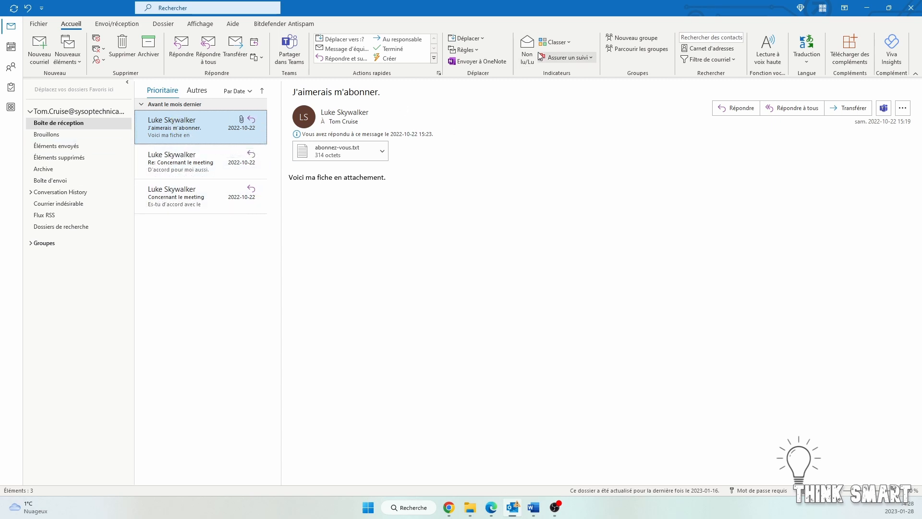
{"action": "left_click", "coordinate": [556, 42]}
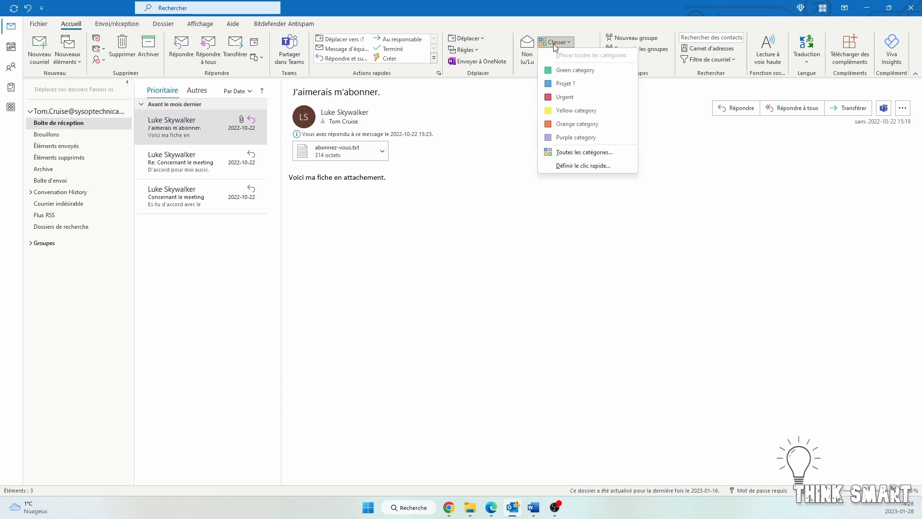
{"action": "left_click", "coordinate": [578, 98]}
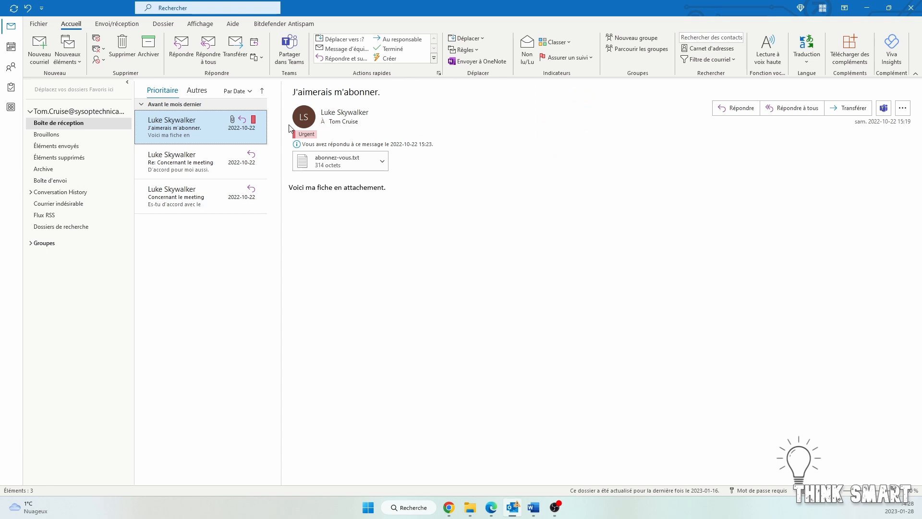
{"action": "mouse_move", "coordinate": [256, 133]}
{"action": "left_click", "coordinate": [552, 42]}
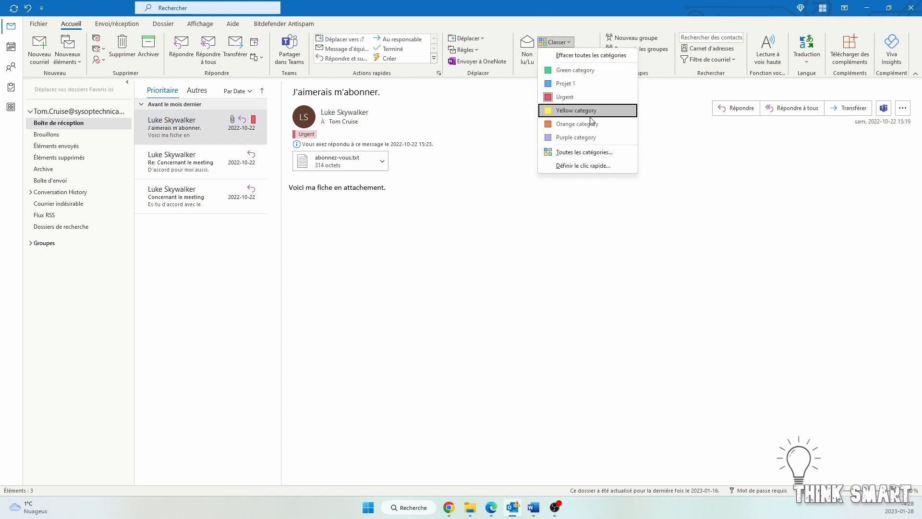
{"action": "left_click", "coordinate": [566, 83]}
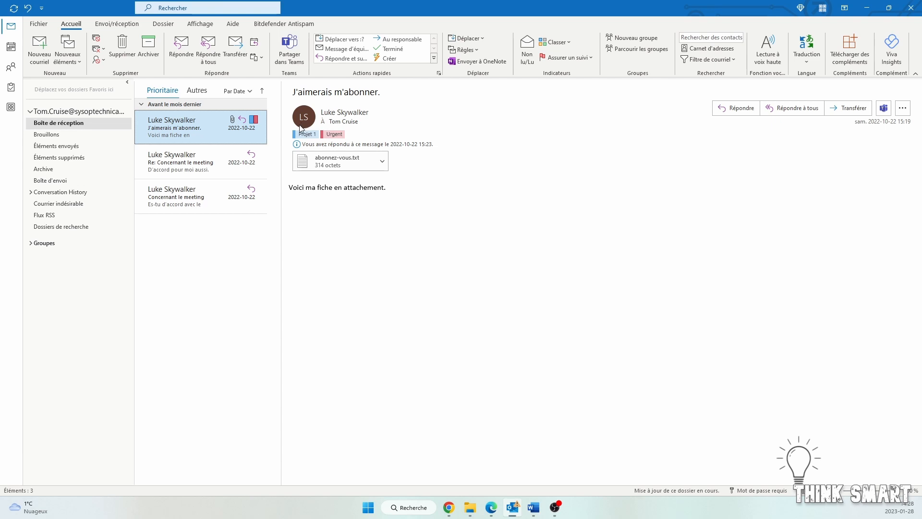
Clear all categories from the message "J'aimerais m'abonner."
{"action": "left_click", "coordinate": [564, 43]}
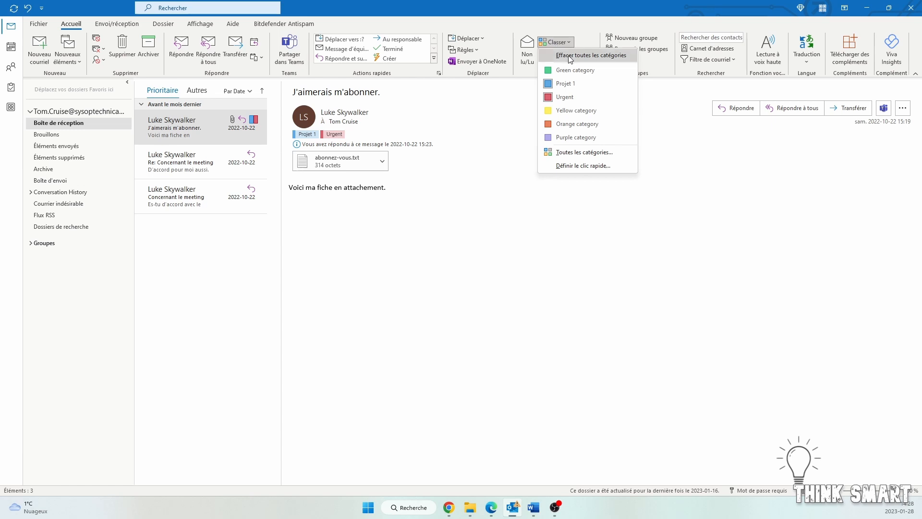
{"action": "left_click", "coordinate": [570, 57]}
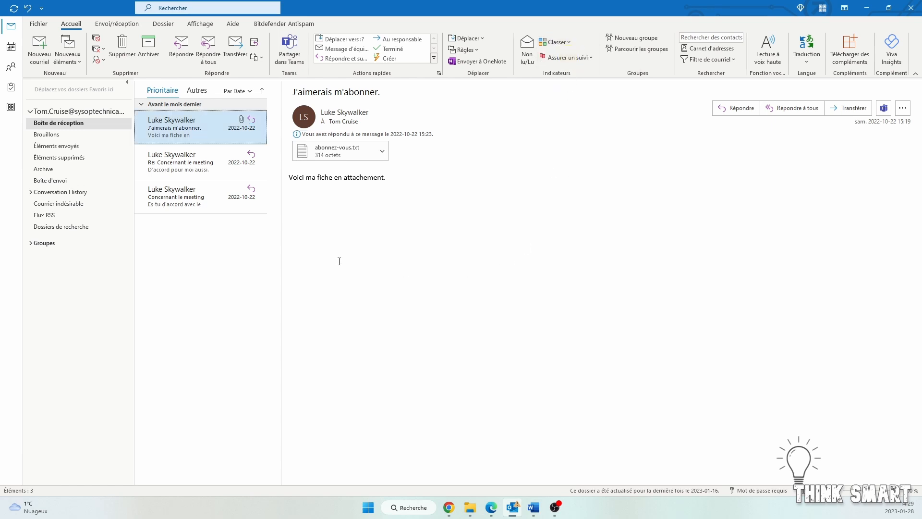
{"action": "left_click", "coordinate": [402, 272]}
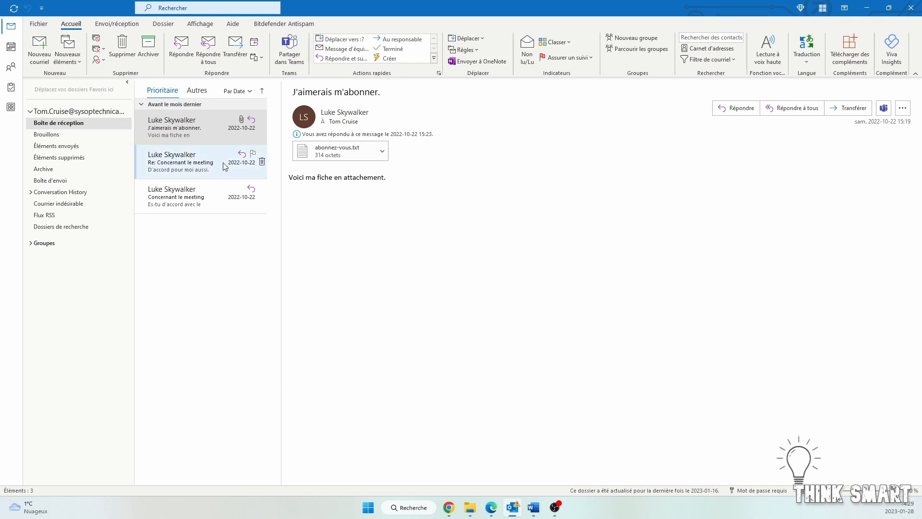
Categorize the message "J'aimerais m'abonner." directly from the message list as Projet 1 and Urgent
{"action": "right_click", "coordinate": [207, 123]}
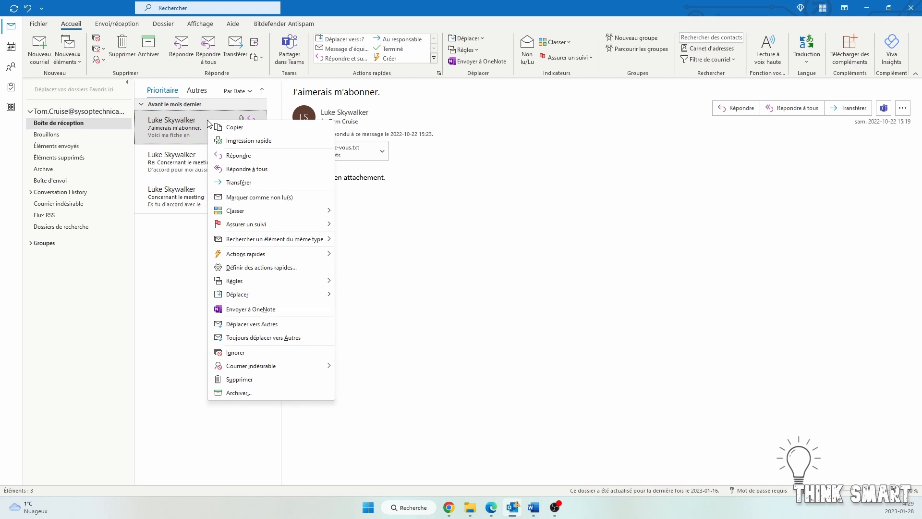
{"action": "mouse_move", "coordinate": [263, 208]}
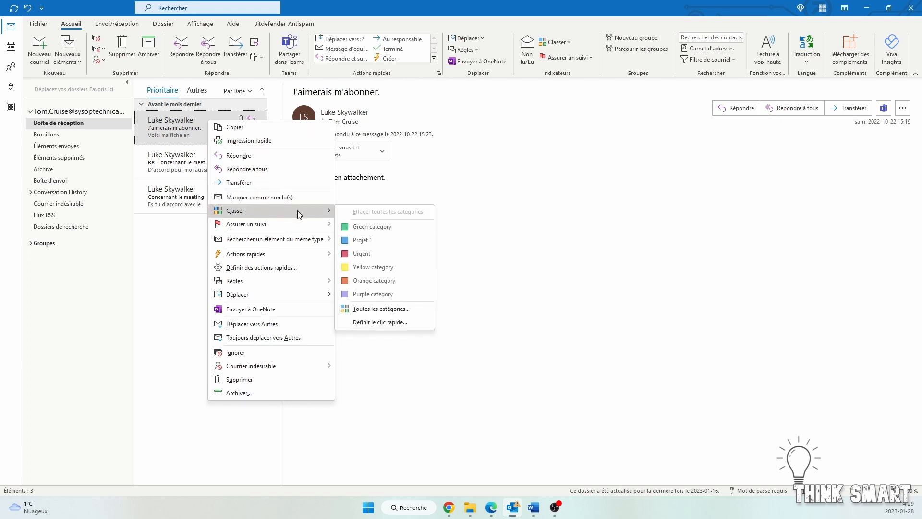
{"action": "left_click", "coordinate": [362, 240]}
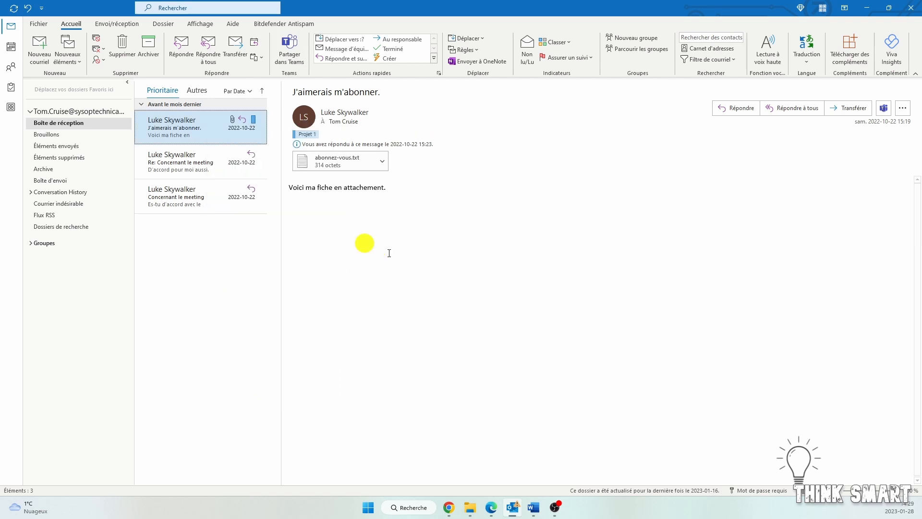
{"action": "right_click", "coordinate": [231, 125]}
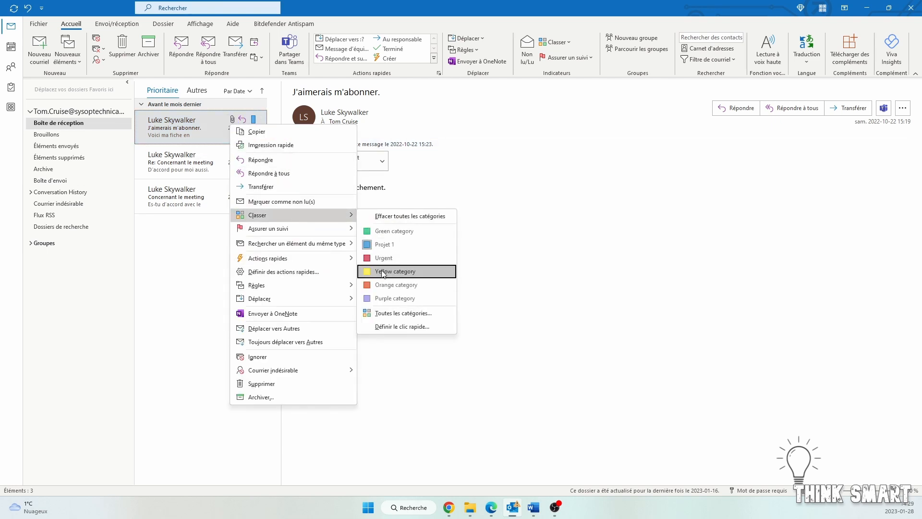
{"action": "left_click", "coordinate": [384, 262]}
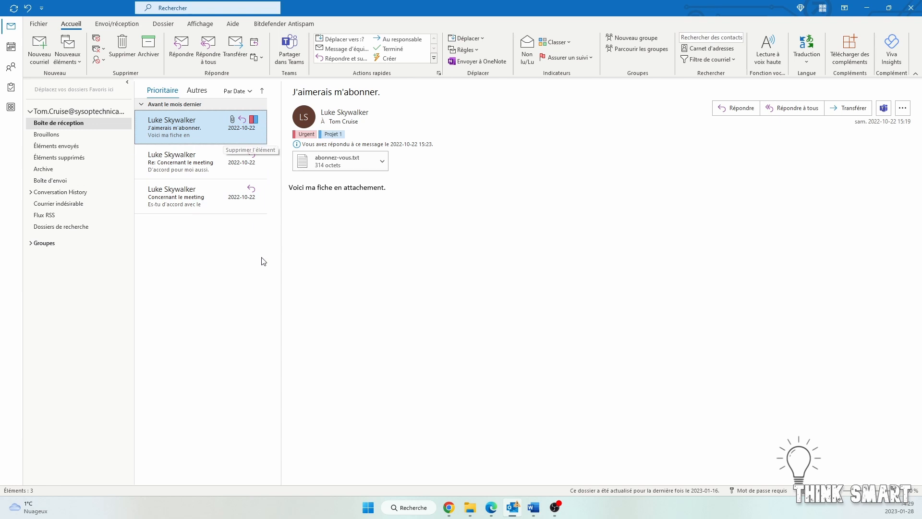
Remove every category from the message "J'aimerais m'abonner." directly in the message list
{"action": "right_click", "coordinate": [216, 124]}
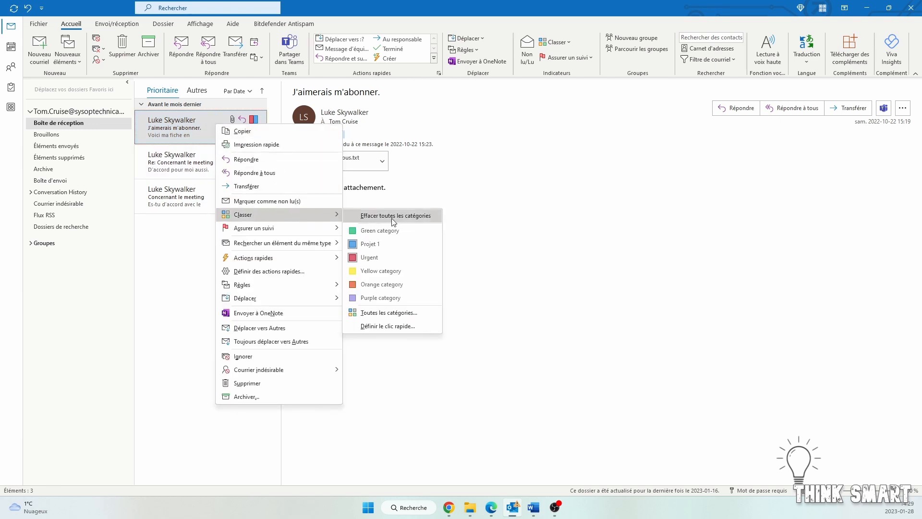
{"action": "left_click", "coordinate": [393, 216]}
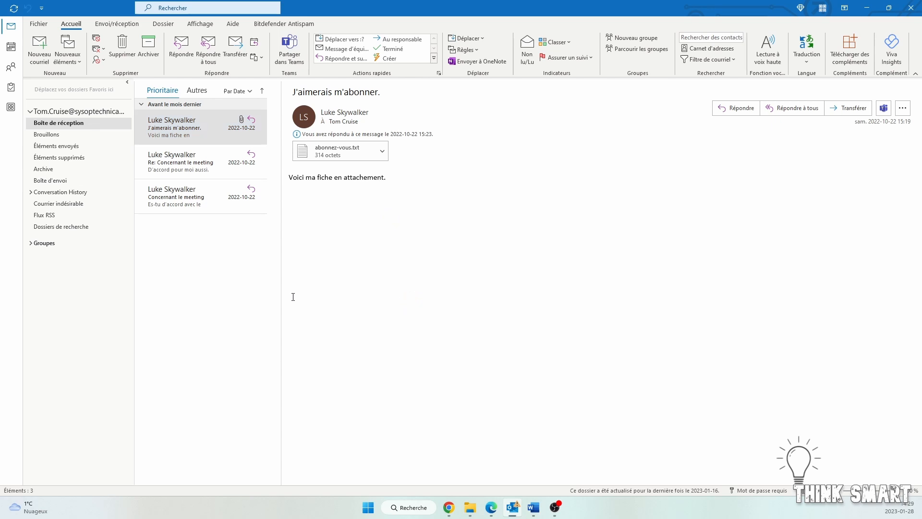
{"action": "left_click", "coordinate": [215, 302]}
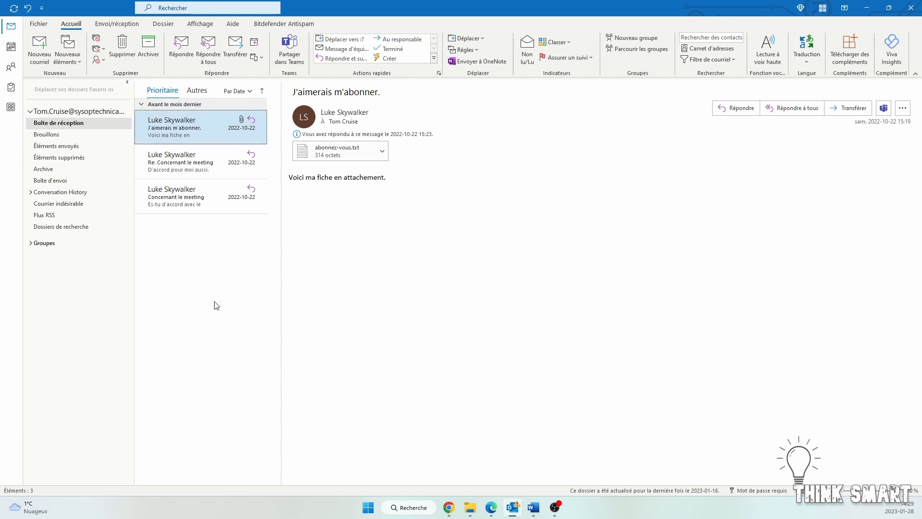
Enable the "abonner" conditional formatting rule in the inbox view settings and accept its bold red Segoe UI font at Normal size
{"action": "key", "text": "Down"}
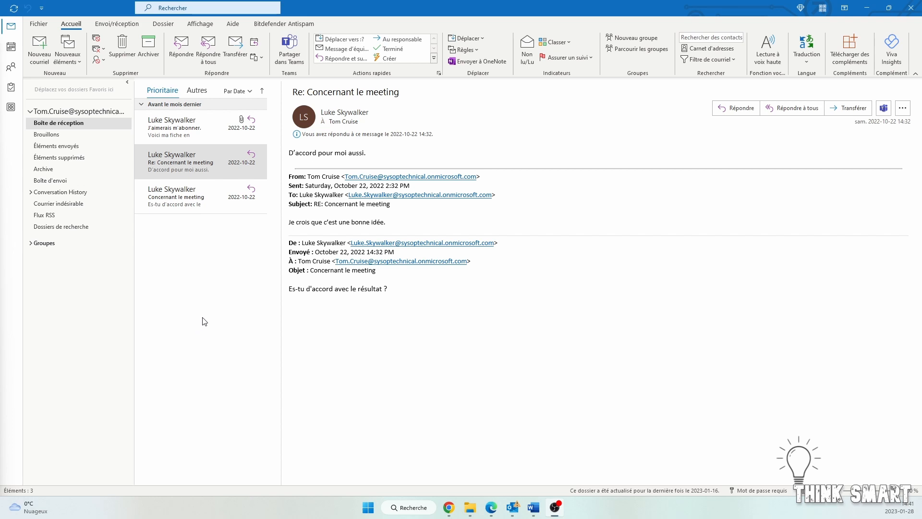
{"action": "left_click", "coordinate": [189, 268]}
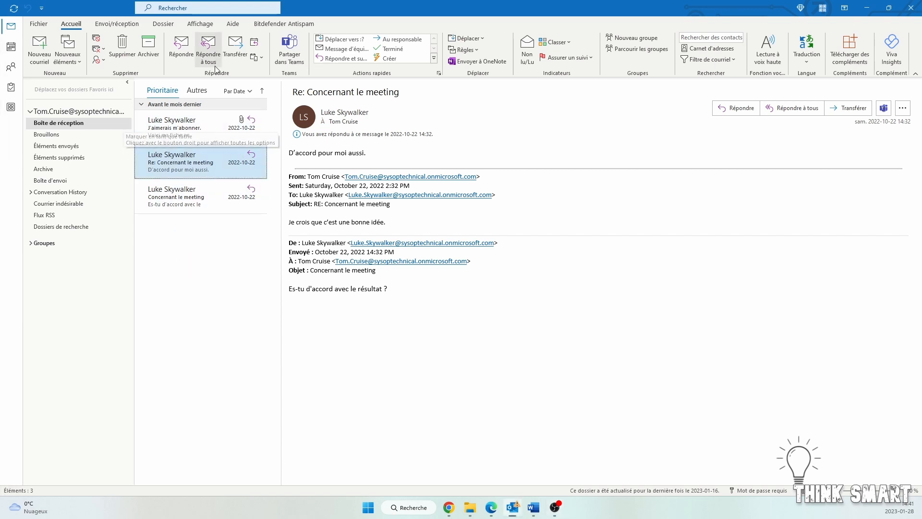
{"action": "left_click", "coordinate": [202, 24]}
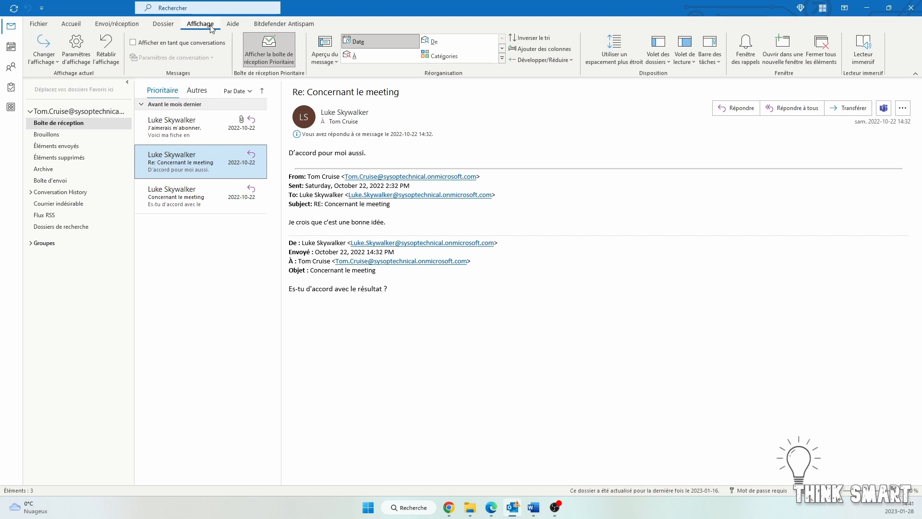
{"action": "left_click", "coordinate": [78, 45]}
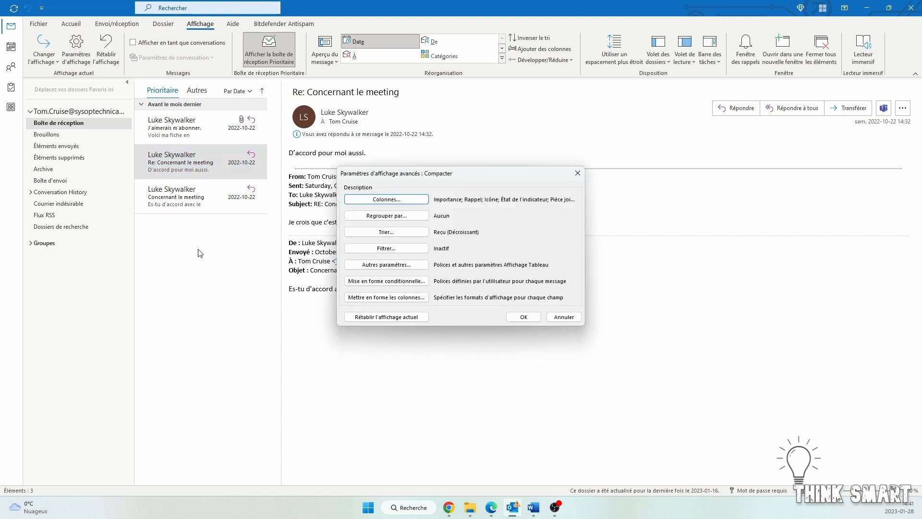
{"action": "left_click", "coordinate": [391, 285]}
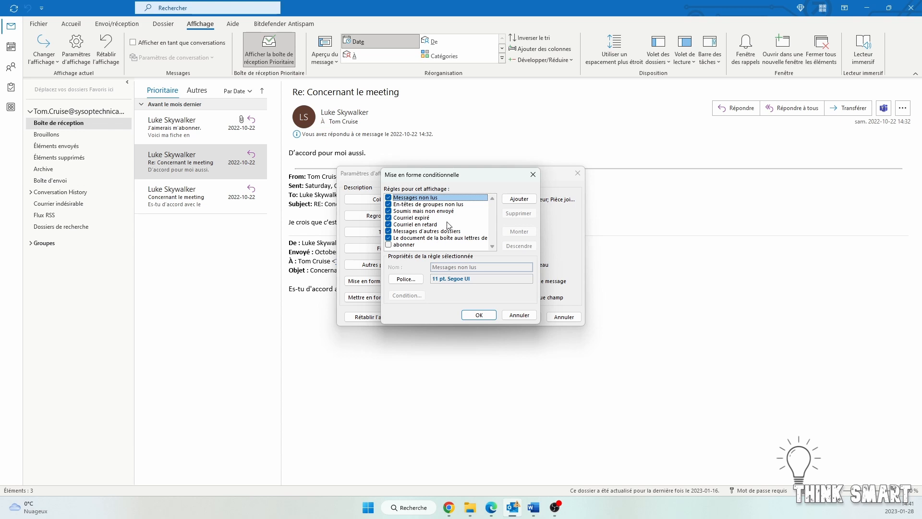
{"action": "left_click", "coordinate": [406, 246]}
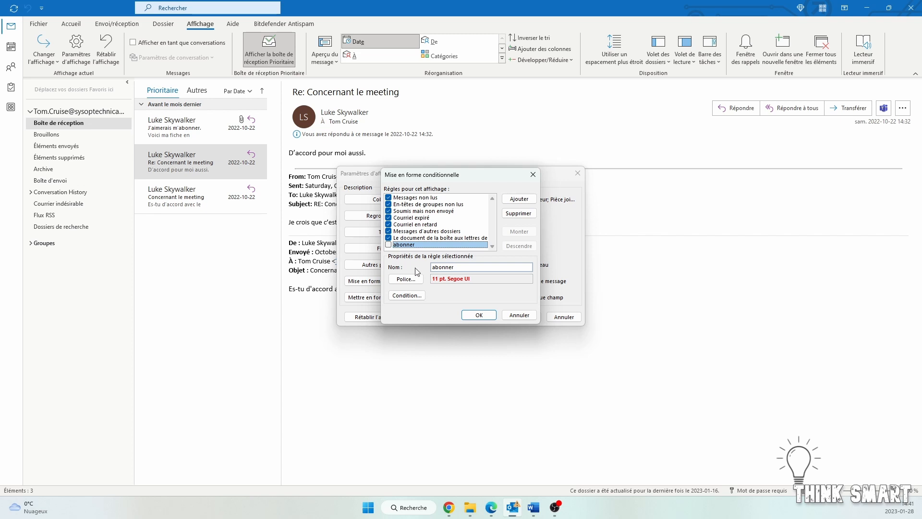
{"action": "left_click", "coordinate": [388, 245]}
{"action": "left_click", "coordinate": [406, 279]}
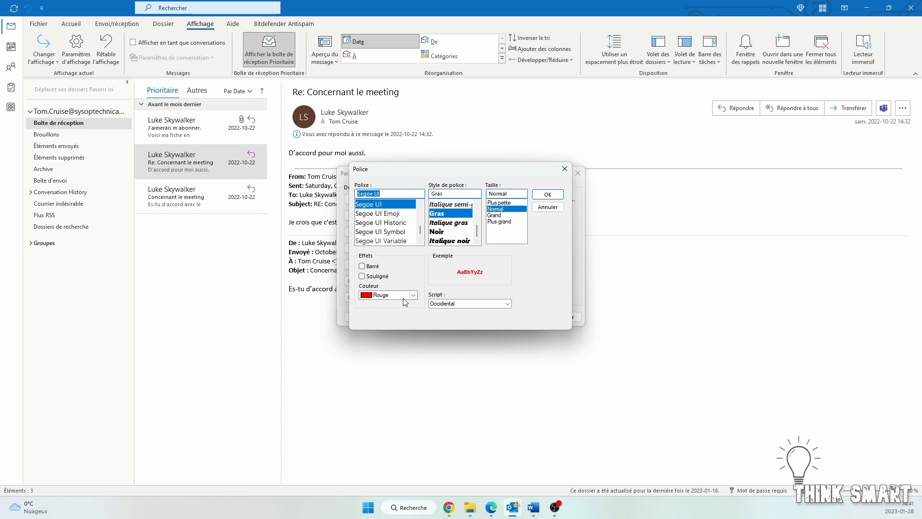
{"action": "left_click", "coordinate": [546, 194]}
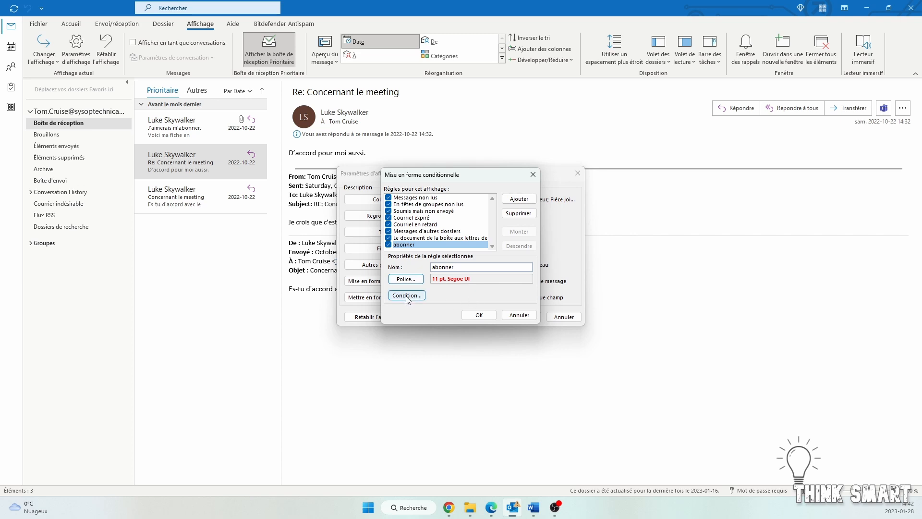
Examine the "abonner" rule's filter condition, including the message, other and advanced criteria and the selectable colour categories
{"action": "left_click", "coordinate": [407, 295]}
{"action": "left_click", "coordinate": [458, 179]}
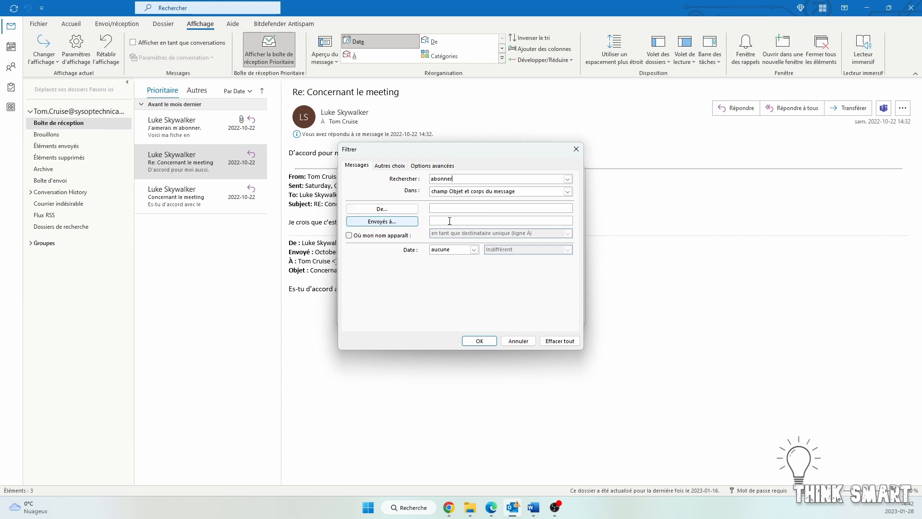
{"action": "left_click", "coordinate": [387, 166]}
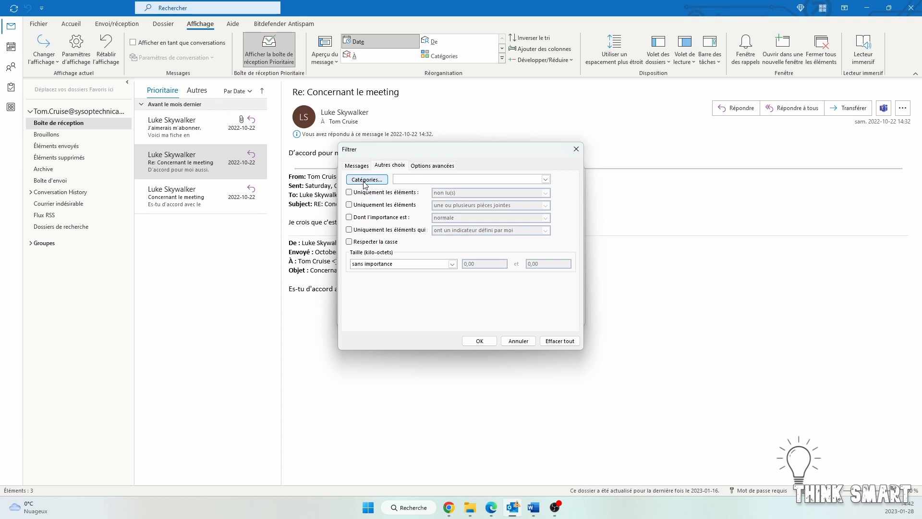
{"action": "left_click", "coordinate": [545, 179]}
{"action": "left_click", "coordinate": [368, 180]}
{"action": "left_click", "coordinate": [368, 179]}
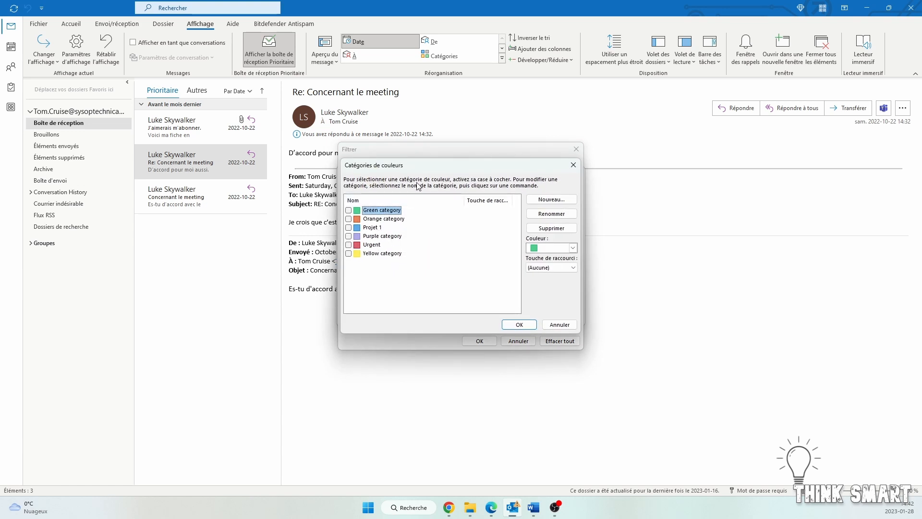
{"action": "left_click", "coordinate": [560, 324]}
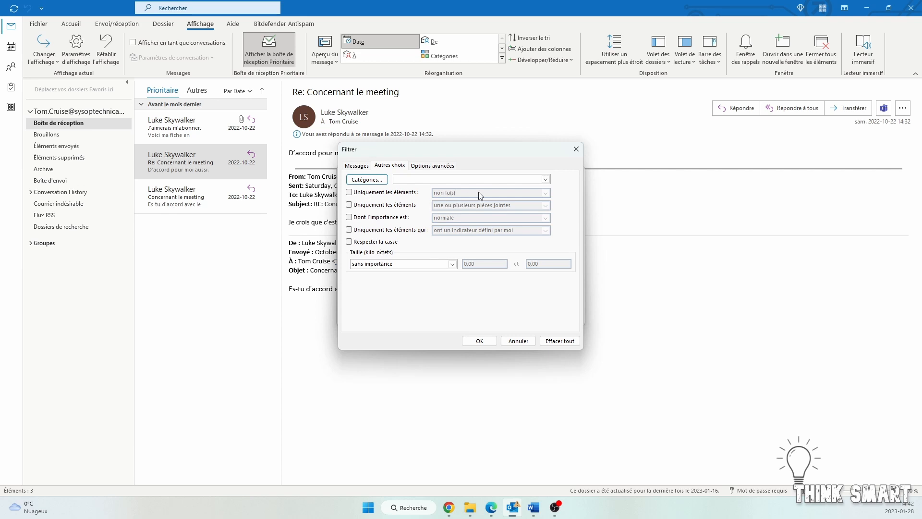
{"action": "left_click", "coordinate": [432, 165]}
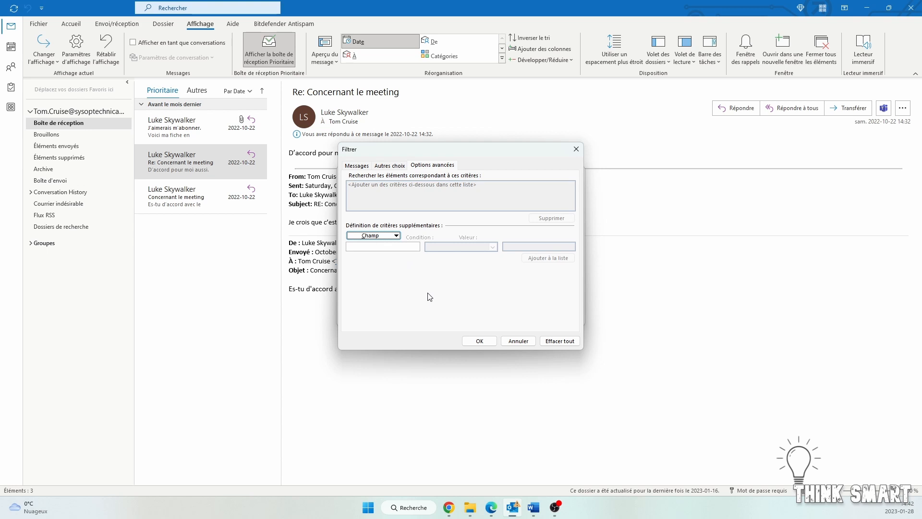
{"action": "left_click", "coordinate": [356, 166]}
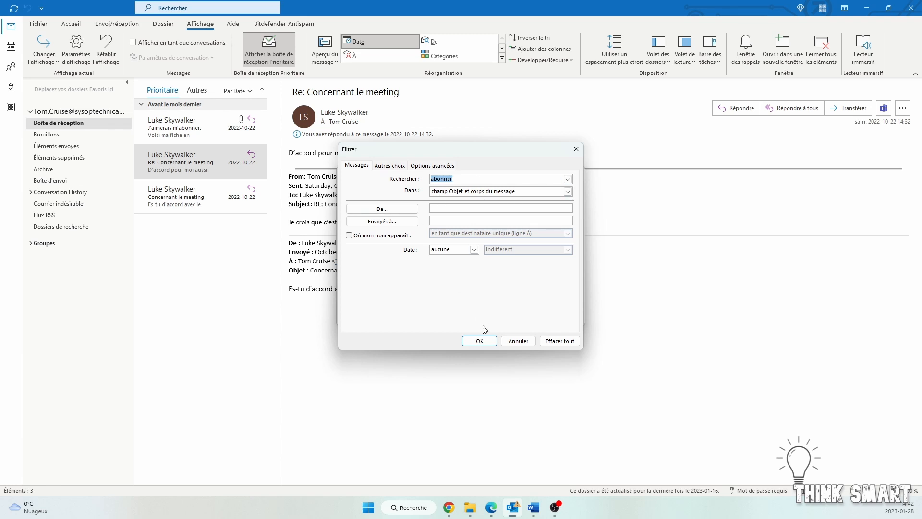
Accept the "abonner" rule's condition and apply the conditional formatting to the inbox view
{"action": "left_click", "coordinate": [476, 342]}
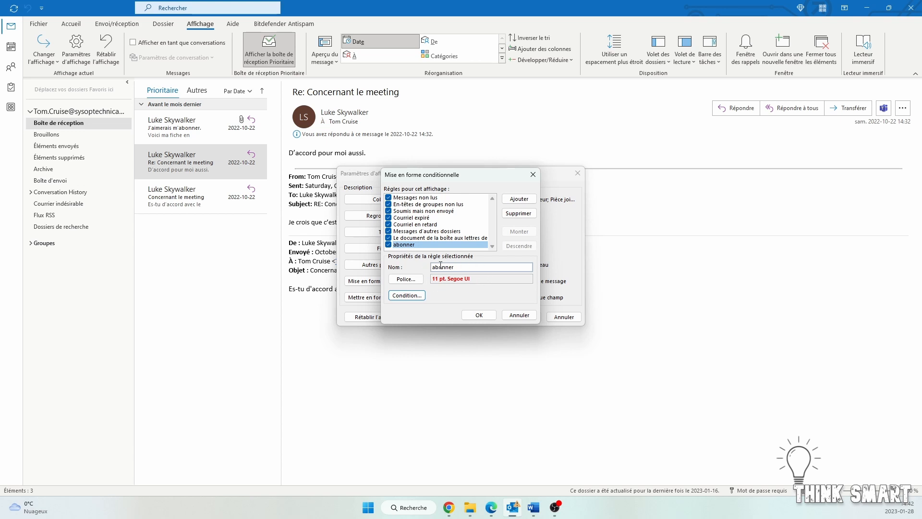
{"action": "left_click", "coordinate": [479, 316]}
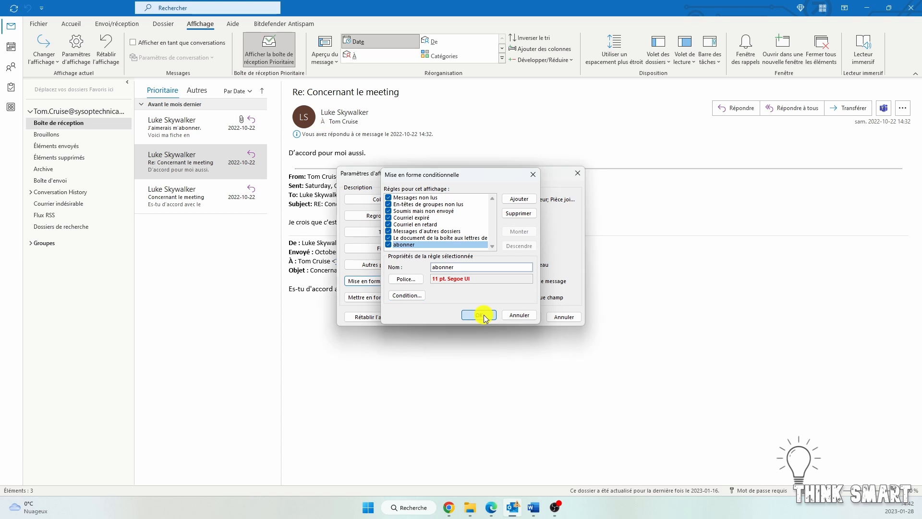
{"action": "left_click", "coordinate": [522, 318]}
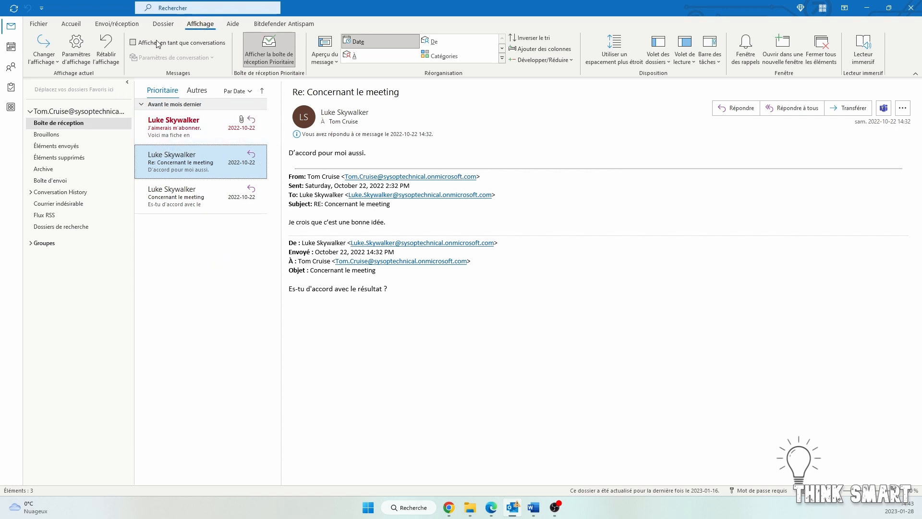
Add a new conditional formatting rule named "Test" to the inbox view
{"action": "left_click", "coordinate": [76, 49]}
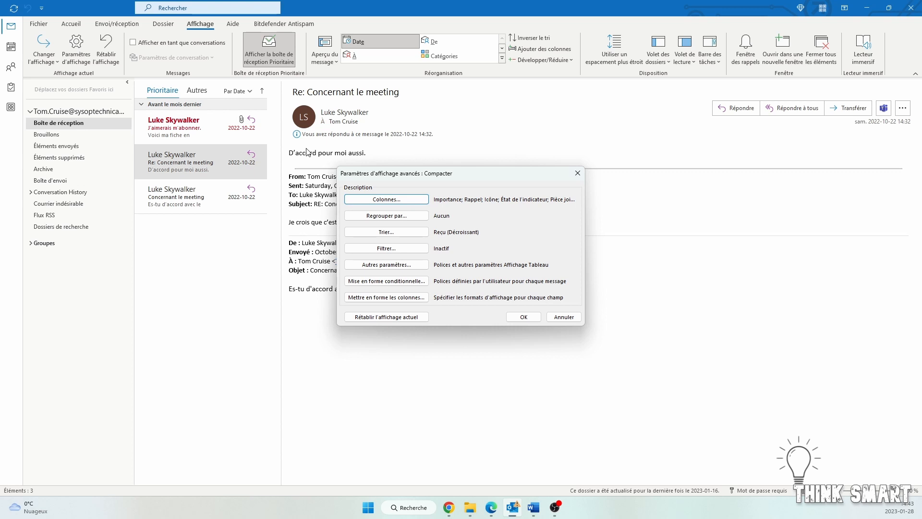
{"action": "left_click", "coordinate": [389, 283]}
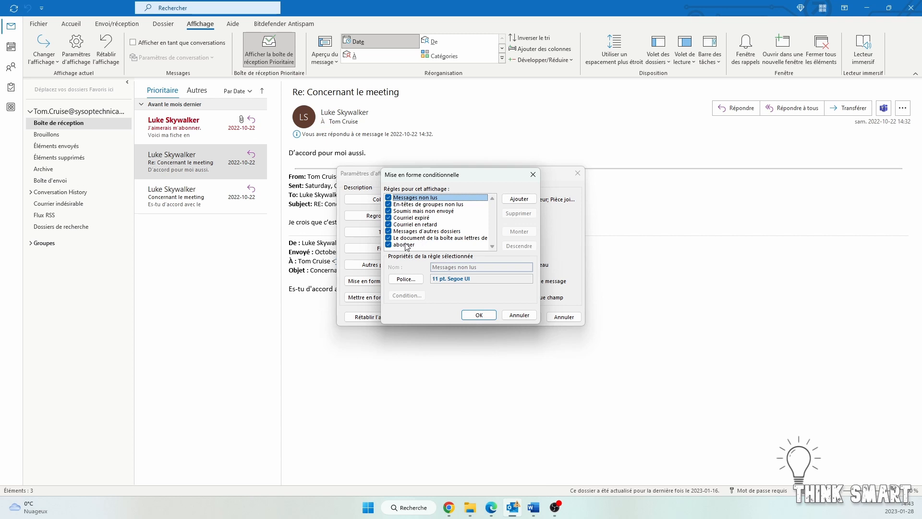
{"action": "left_click", "coordinate": [519, 198]}
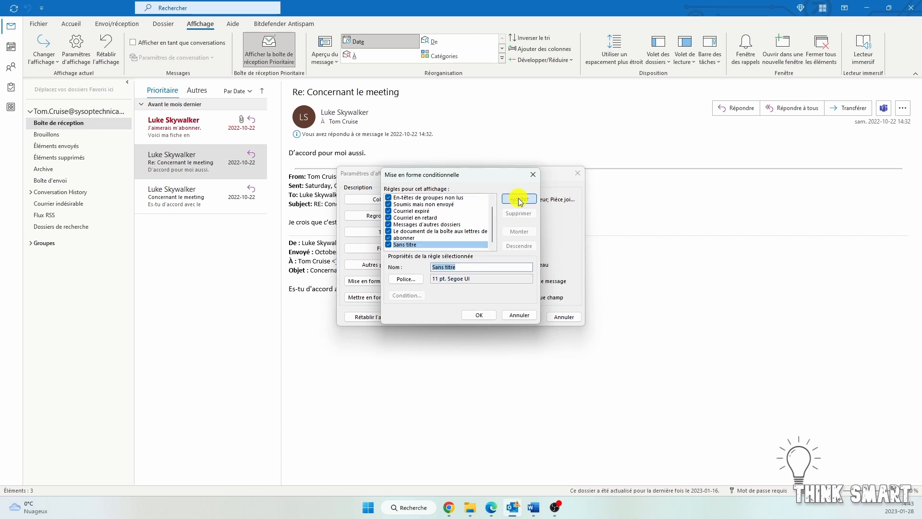
{"action": "left_click_drag", "start_coordinate": [456, 267], "coordinate": [413, 267]}
{"action": "type", "text": "Test"}
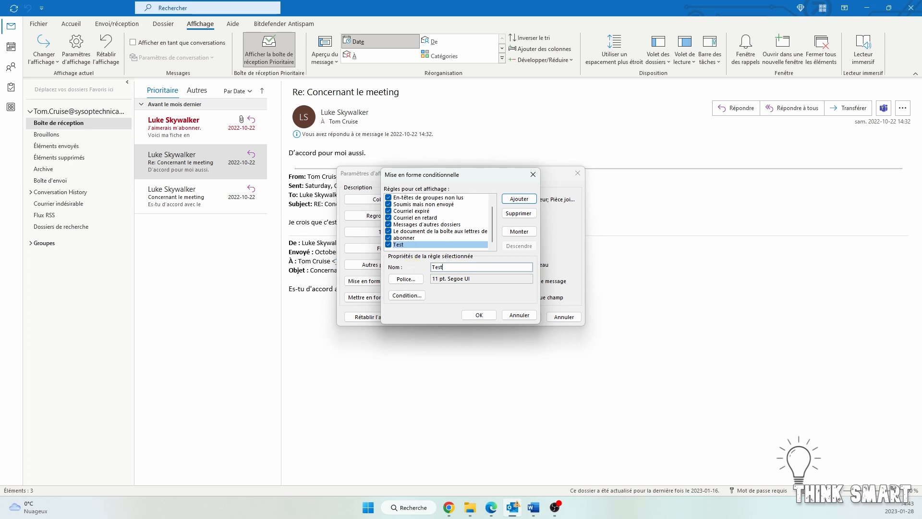
Set the Test rule's font to bold (Gras) Segoe UI Emoji in green (Vert)
{"action": "left_click", "coordinate": [409, 279]}
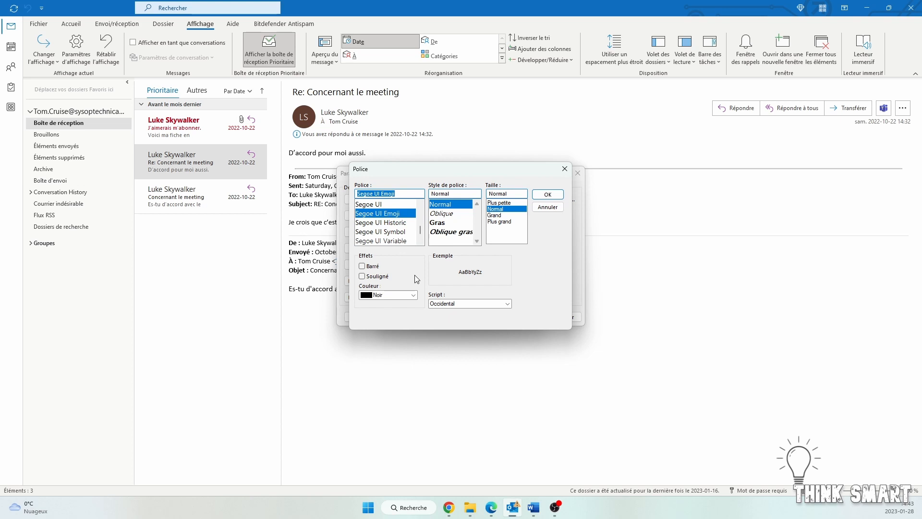
{"action": "left_click", "coordinate": [446, 222]}
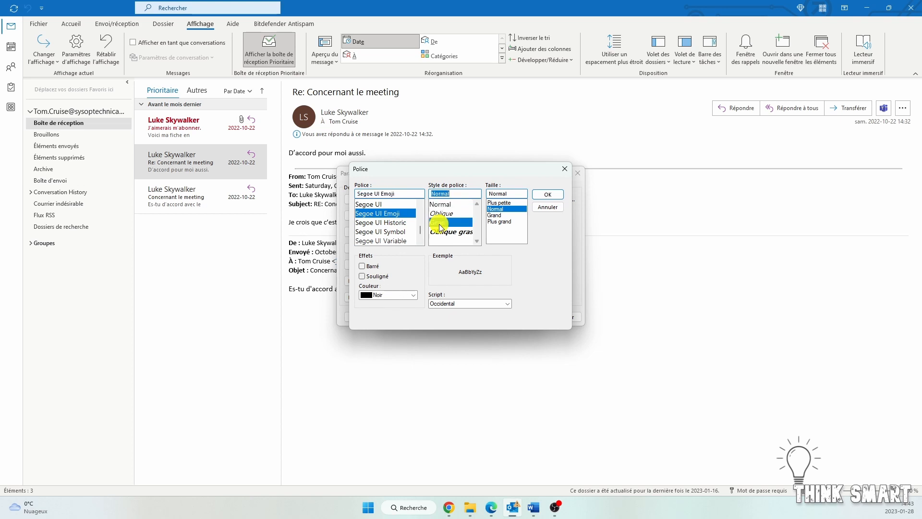
{"action": "left_click", "coordinate": [546, 199]}
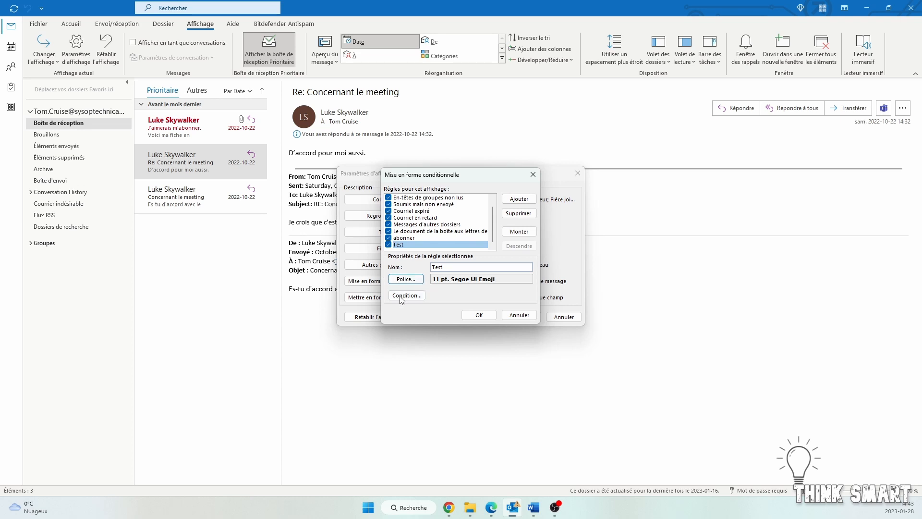
{"action": "left_click", "coordinate": [406, 279]}
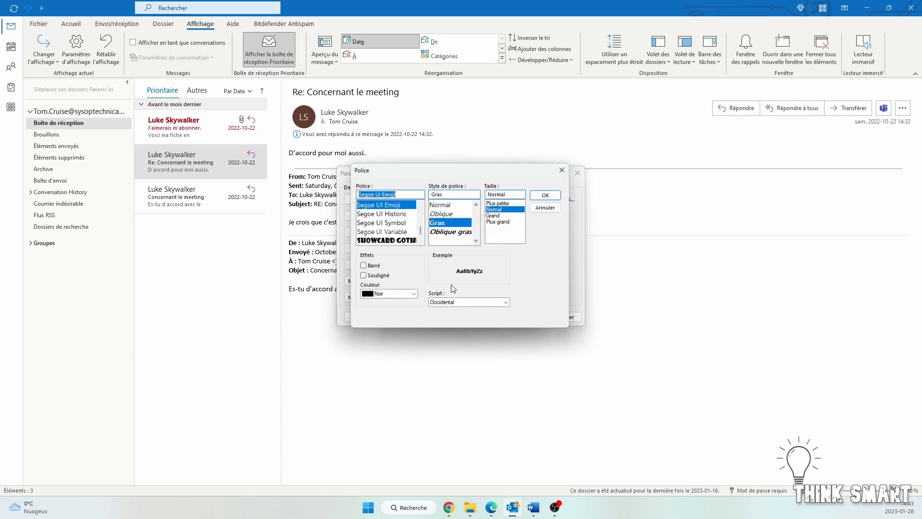
{"action": "left_click", "coordinate": [393, 295]}
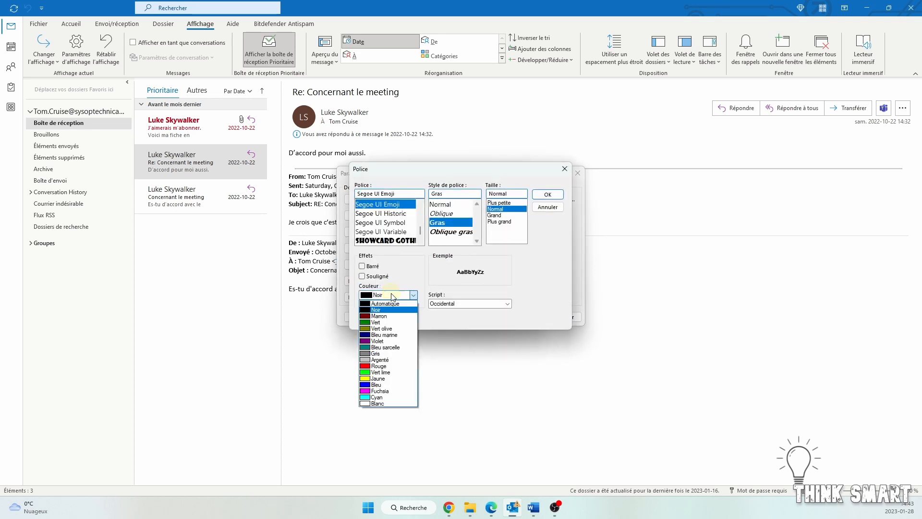
{"action": "left_click", "coordinate": [385, 322]}
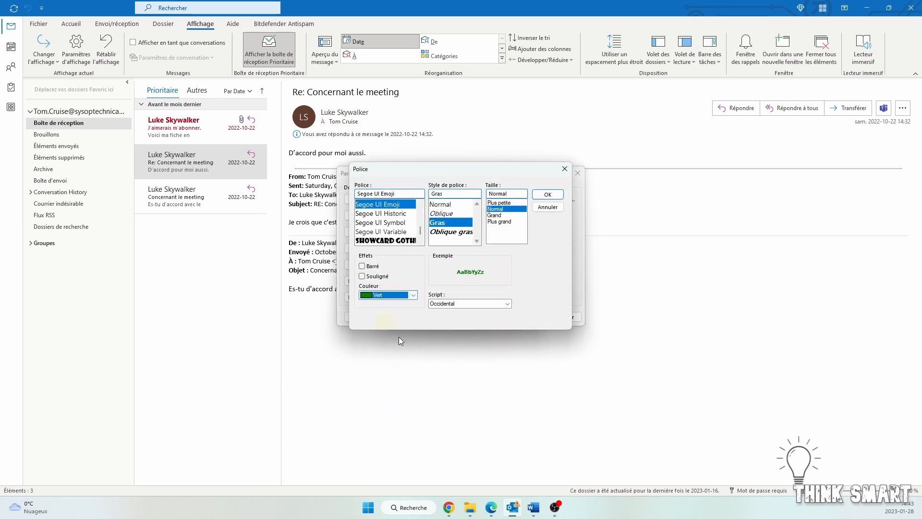
{"action": "left_click", "coordinate": [548, 194]}
Set the Test rule's condition to search messages for "Meeting", choosing where to search, and apply the rule to the inbox
{"action": "left_click", "coordinate": [406, 295]}
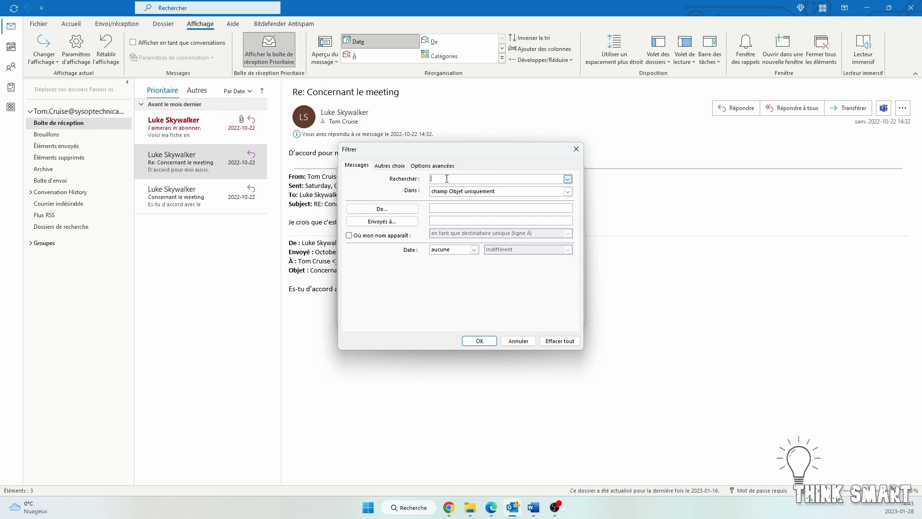
{"action": "left_click", "coordinate": [464, 192]}
{"action": "left_click", "coordinate": [469, 207]}
{"action": "left_click", "coordinate": [451, 179]}
{"action": "type", "text": "Meeting"}
{"action": "left_click", "coordinate": [475, 341]}
{"action": "left_click", "coordinate": [480, 315]}
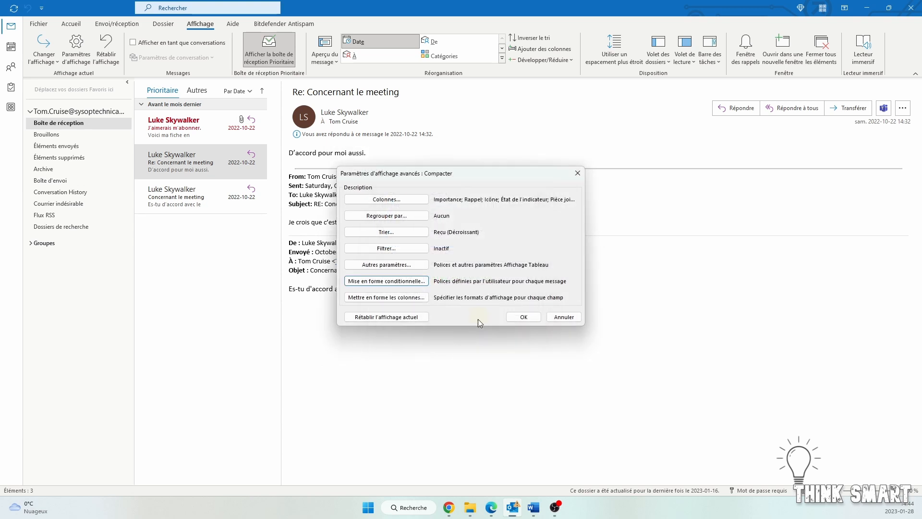
{"action": "left_click", "coordinate": [525, 316]}
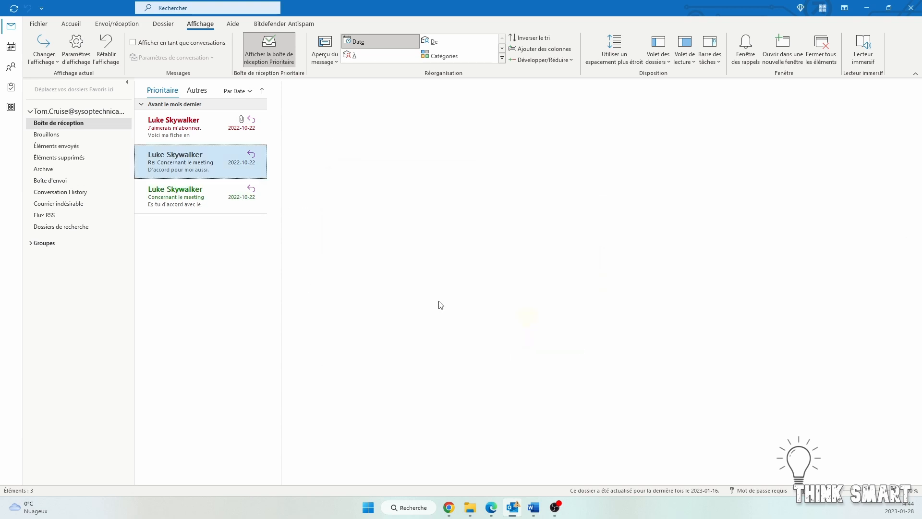
View the message "J'aimerais m'abonner." and the calendar's work week of 30 January to 3 February 2023
{"action": "left_click", "coordinate": [203, 132]}
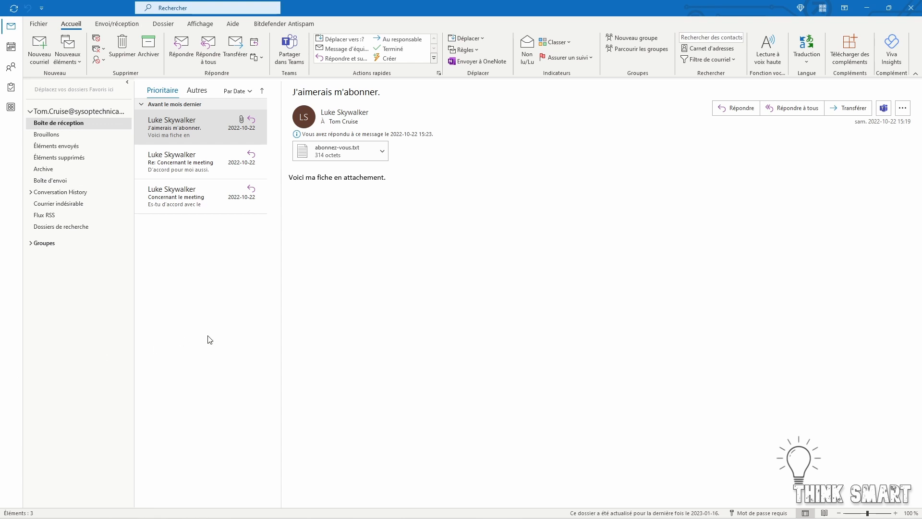
{"action": "left_click", "coordinate": [11, 46]}
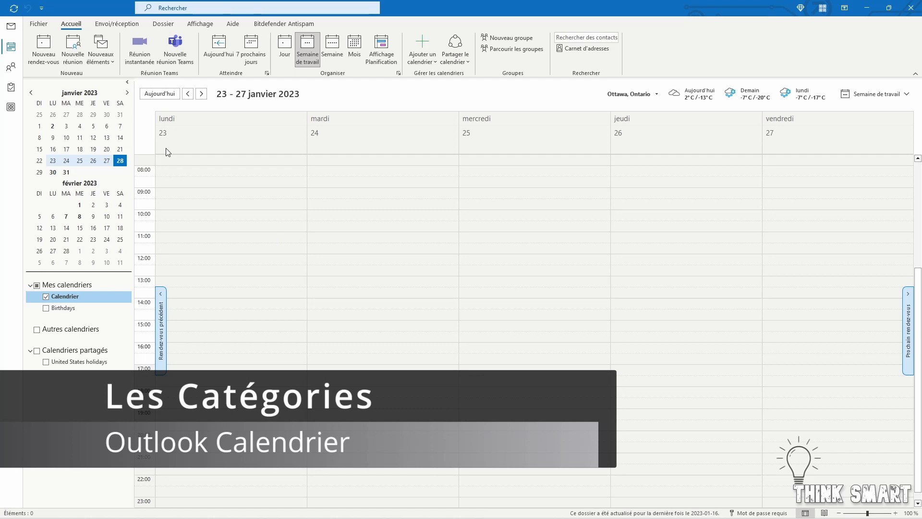
{"action": "left_click", "coordinate": [201, 94]}
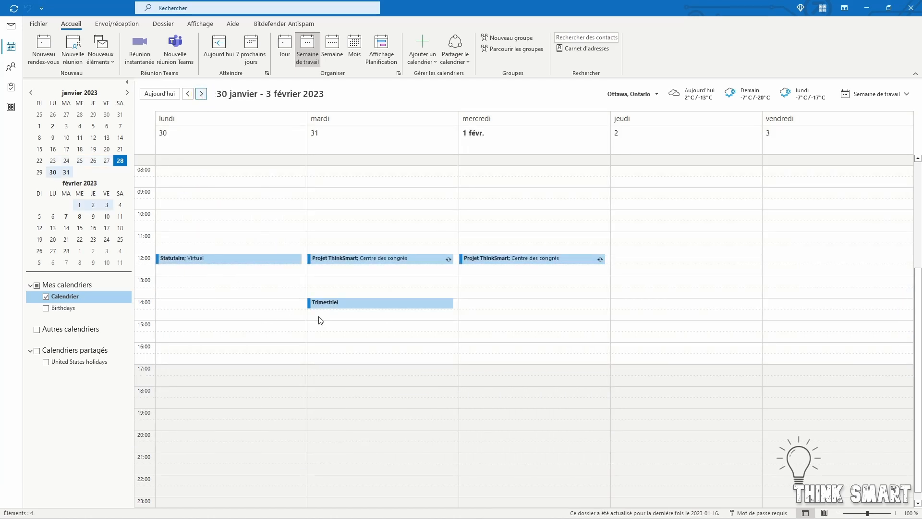
{"action": "left_click", "coordinate": [93, 413]}
Return to the inbox and review the colour categories available for the message "J'aimerais m'abonner."
{"action": "left_click", "coordinate": [11, 27]}
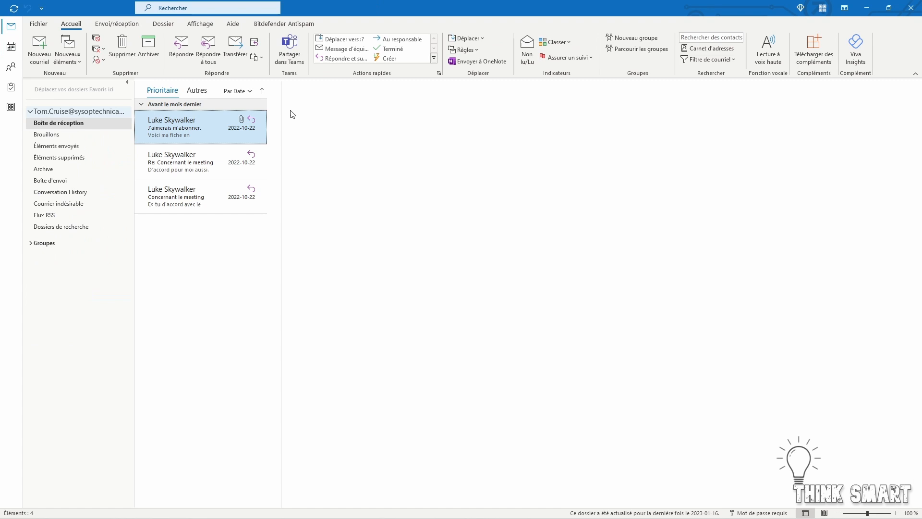
{"action": "left_click", "coordinate": [560, 43]}
{"action": "left_click", "coordinate": [425, 294]}
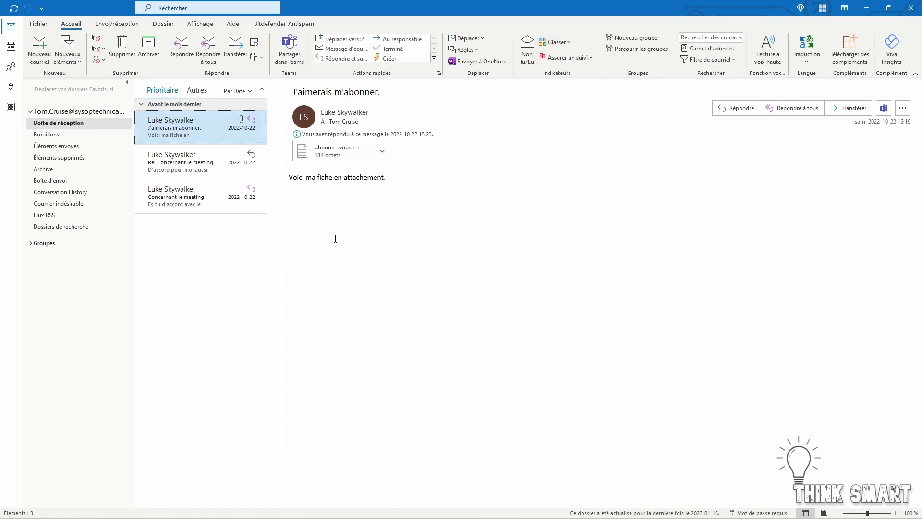
Categorize the Statutaire appointment on Monday 30 January in the calendar as Urgent
{"action": "left_click", "coordinate": [11, 47]}
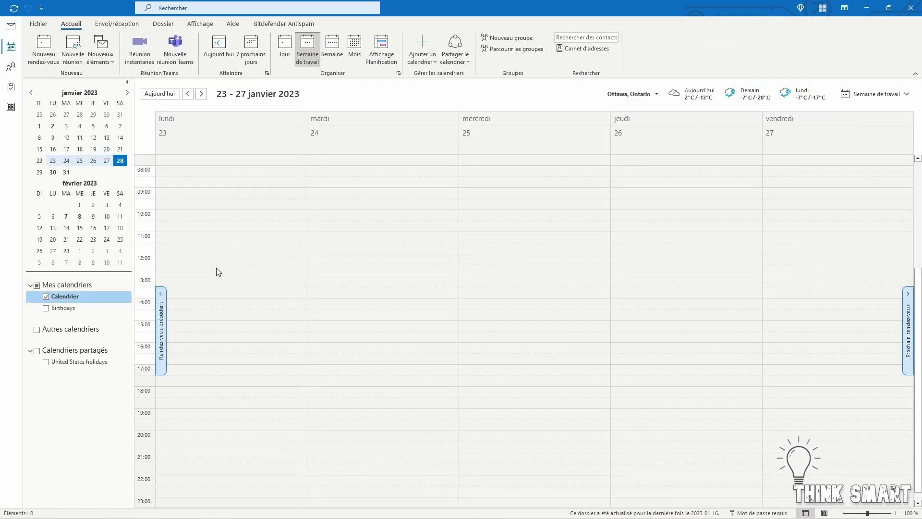
{"action": "left_click", "coordinate": [201, 94]}
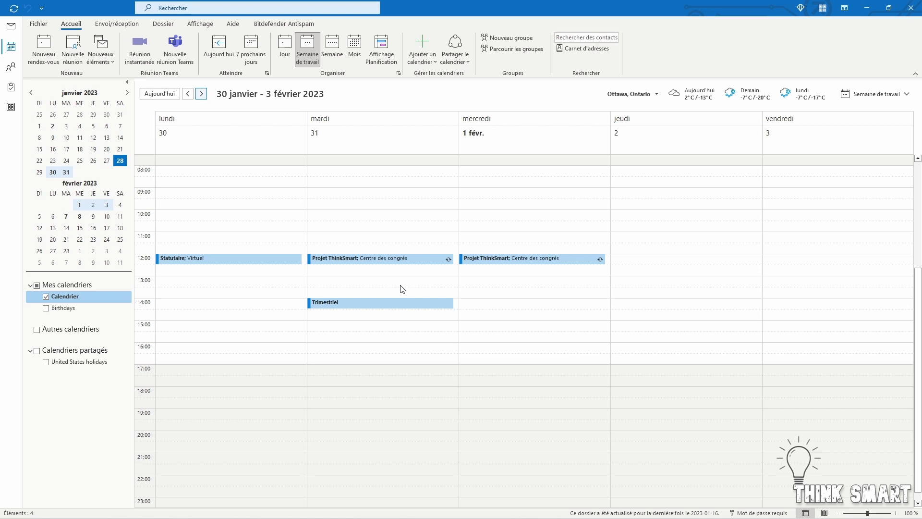
{"action": "left_click", "coordinate": [234, 260]}
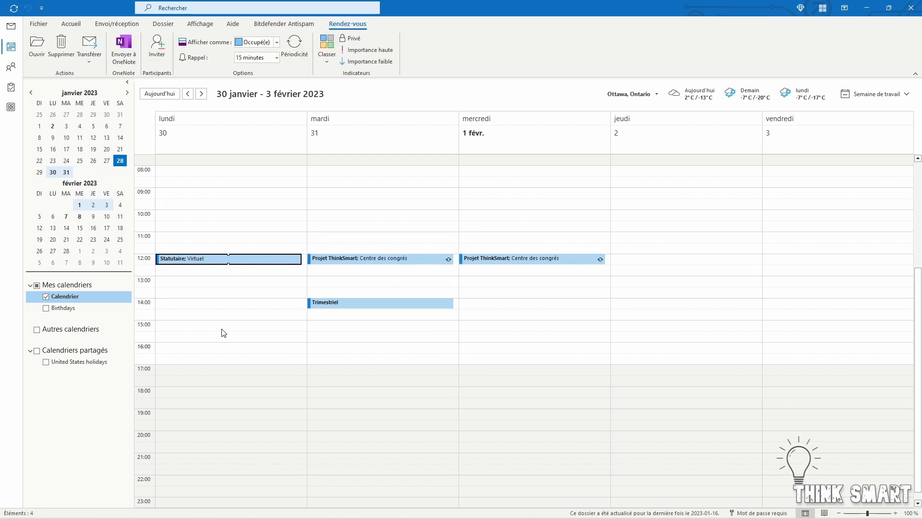
{"action": "left_click", "coordinate": [327, 62]}
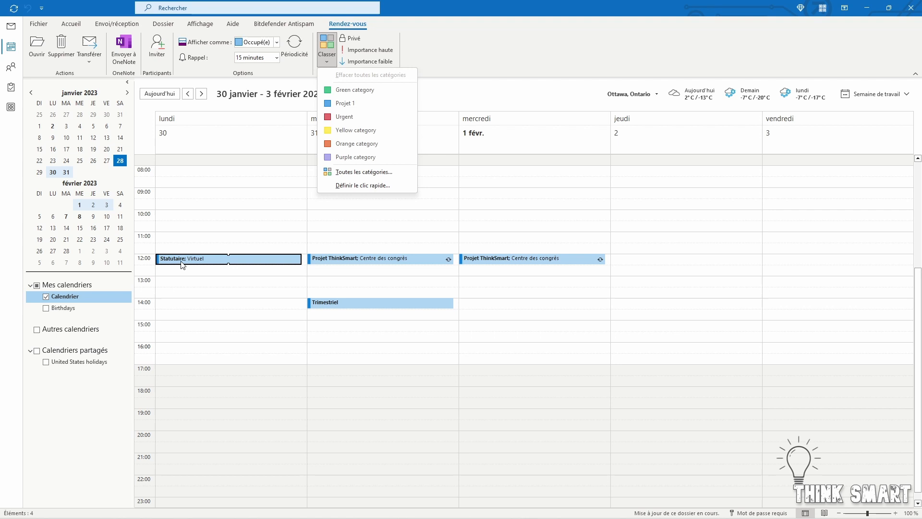
{"action": "left_click", "coordinate": [340, 120]}
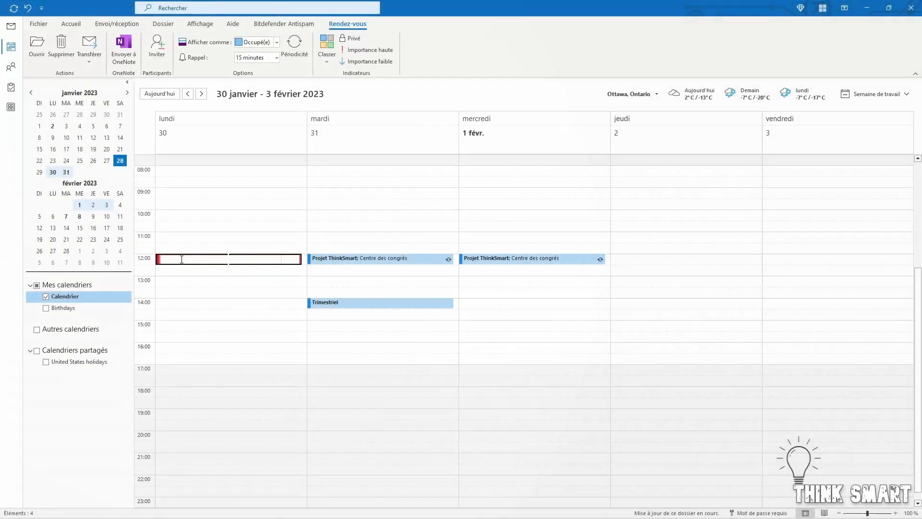
{"action": "left_click", "coordinate": [78, 397]}
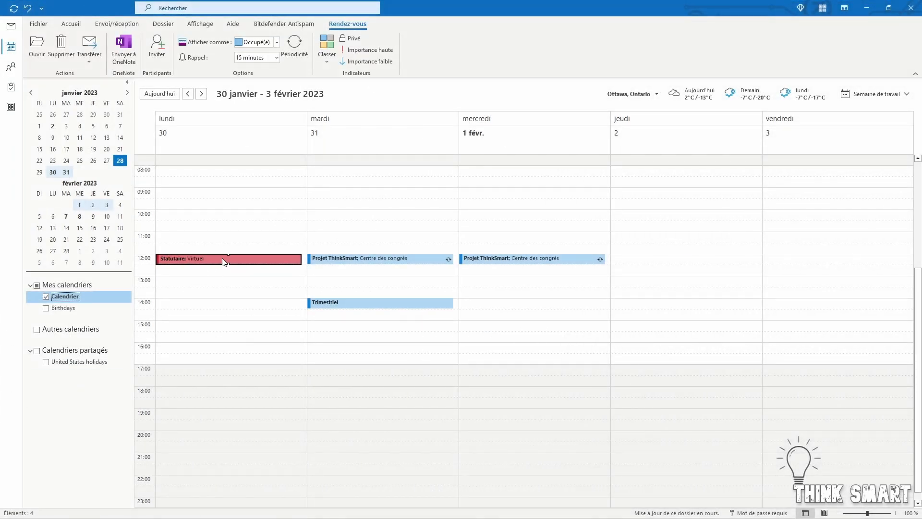
{"action": "mouse_move", "coordinate": [191, 264]}
{"action": "left_click", "coordinate": [70, 398]}
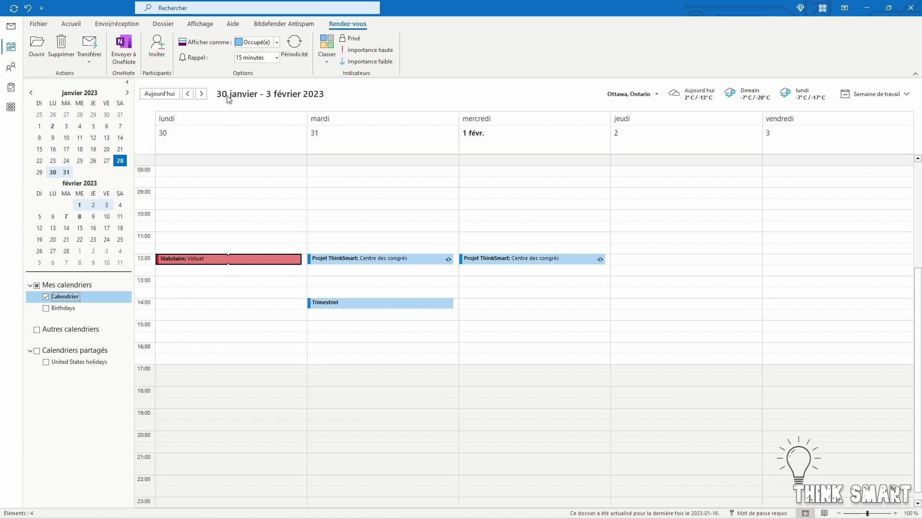
{"action": "left_click", "coordinate": [199, 24]}
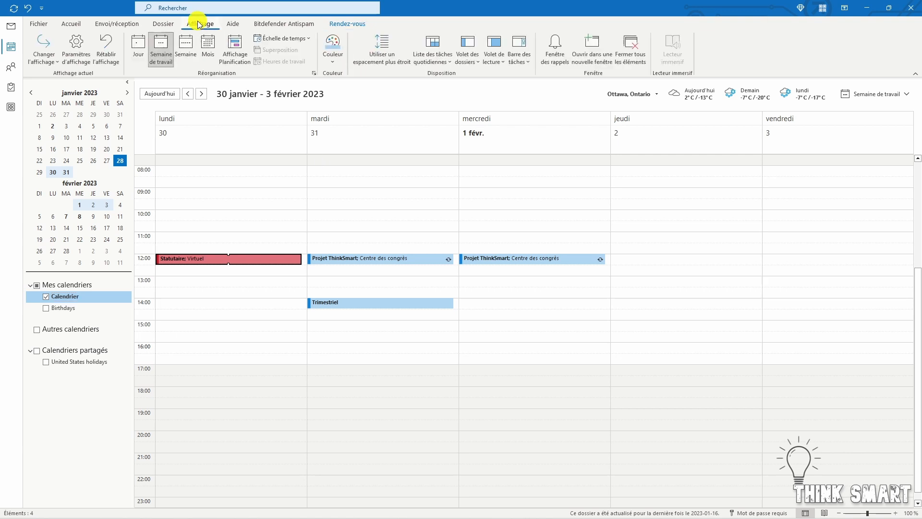
{"action": "left_click", "coordinate": [76, 47]}
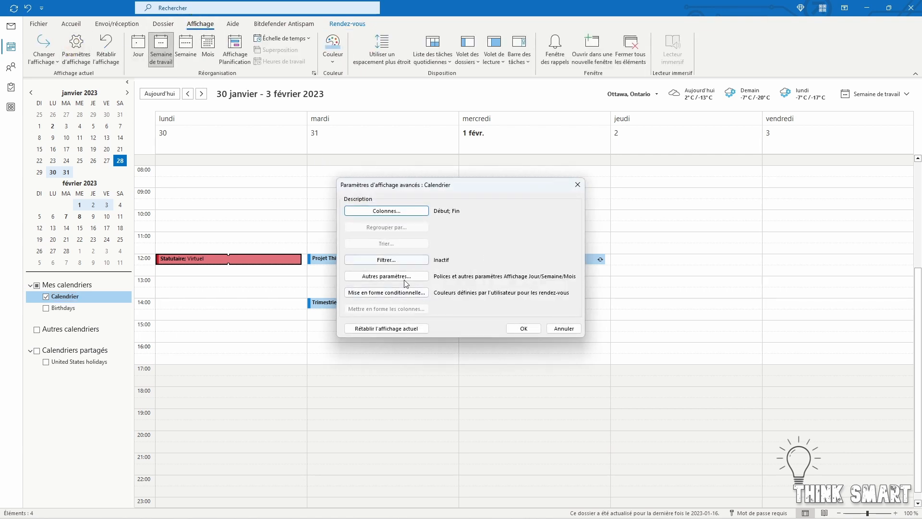
{"action": "left_click", "coordinate": [401, 293]}
{"action": "left_click", "coordinate": [518, 325]}
{"action": "left_click", "coordinate": [560, 330]}
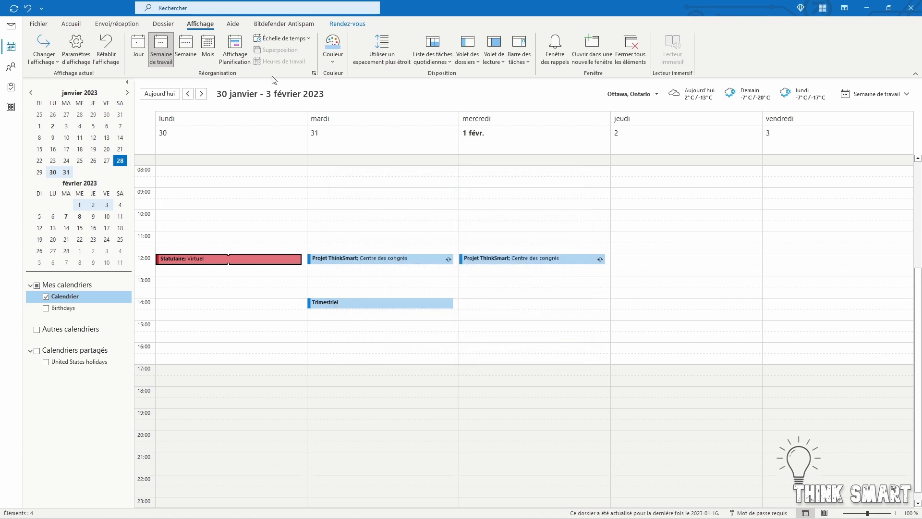
Open the calendar view's conditional formatting rules and choose green as the colour of the Trimestriel rule
{"action": "left_click", "coordinate": [82, 47]}
{"action": "left_click_drag", "start_coordinate": [408, 184], "coordinate": [686, 176]}
{"action": "left_click", "coordinate": [647, 279]}
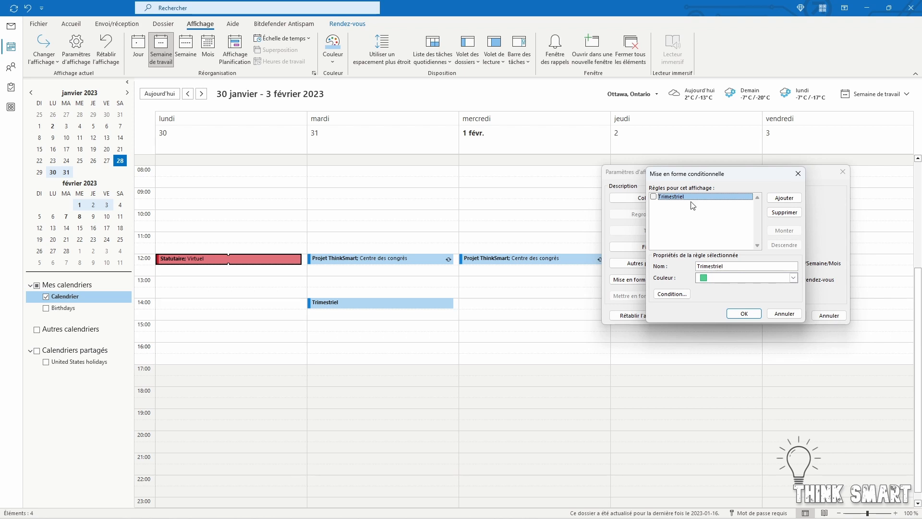
{"action": "left_click", "coordinate": [729, 265]}
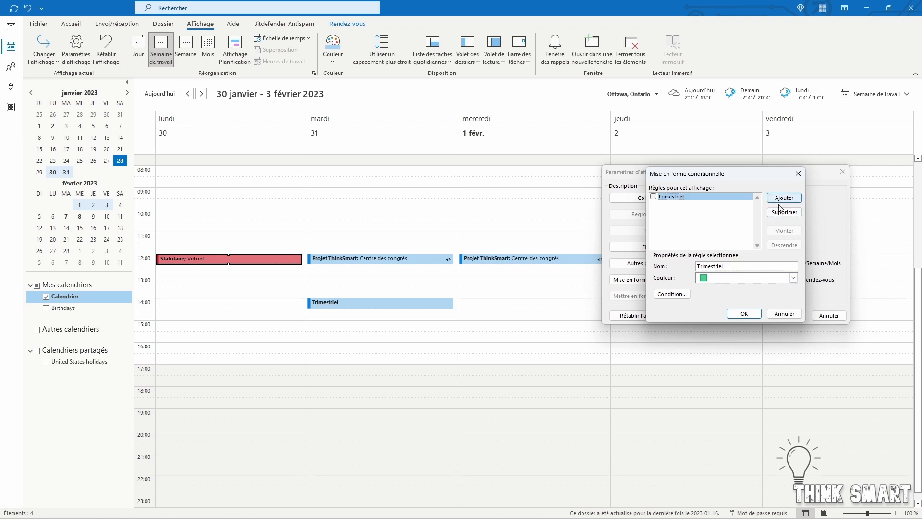
{"action": "left_click_drag", "start_coordinate": [724, 266], "coordinate": [688, 265]}
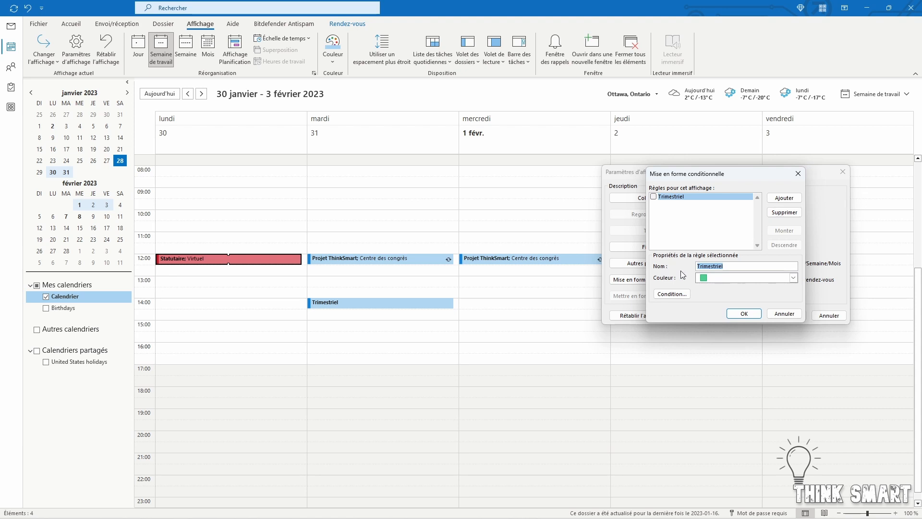
{"action": "left_click", "coordinate": [752, 283]}
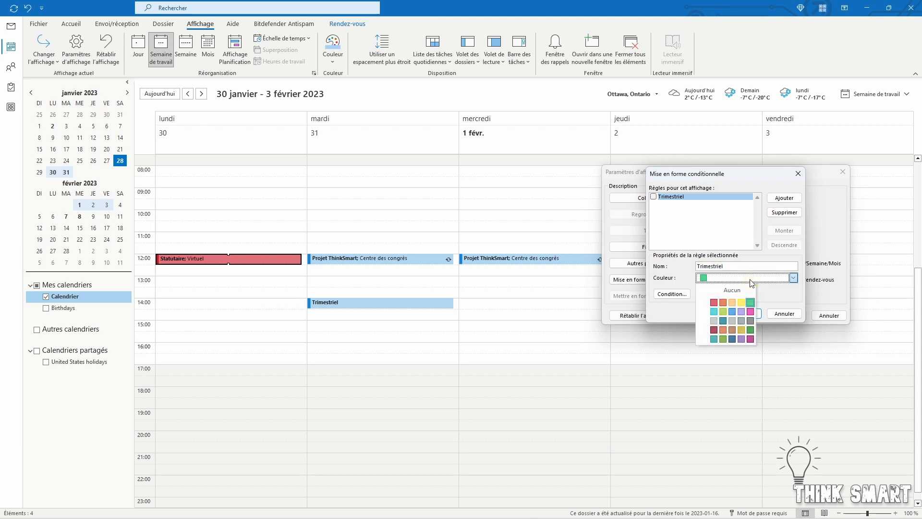
{"action": "left_click", "coordinate": [752, 303]}
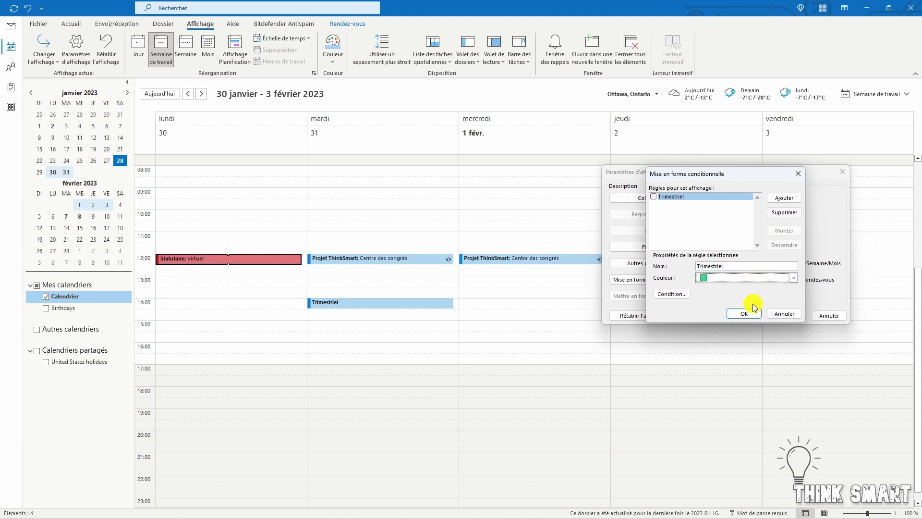
Review the Trimestriel rule's condition, including its search text and additional criteria, with the importance criterion left off
{"action": "left_click", "coordinate": [672, 294]}
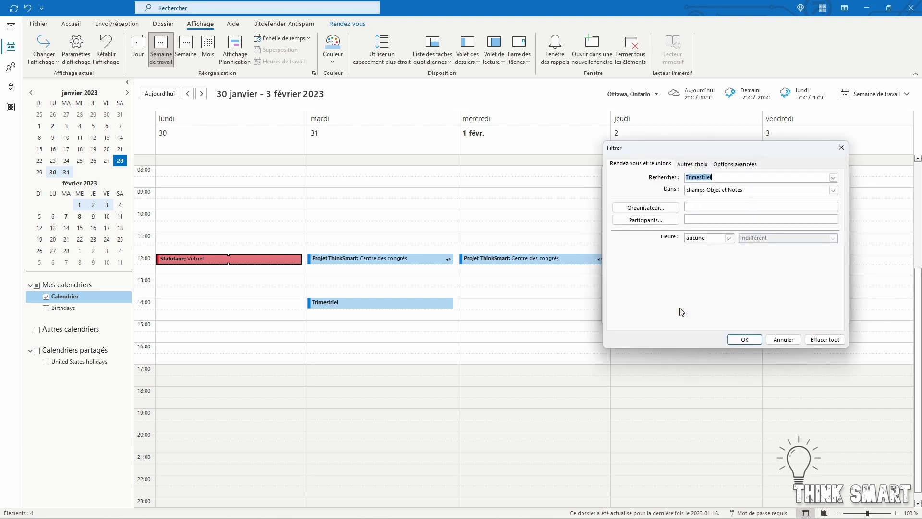
{"action": "left_click", "coordinate": [722, 179]}
{"action": "left_click", "coordinate": [640, 221]}
{"action": "left_click", "coordinate": [690, 168]}
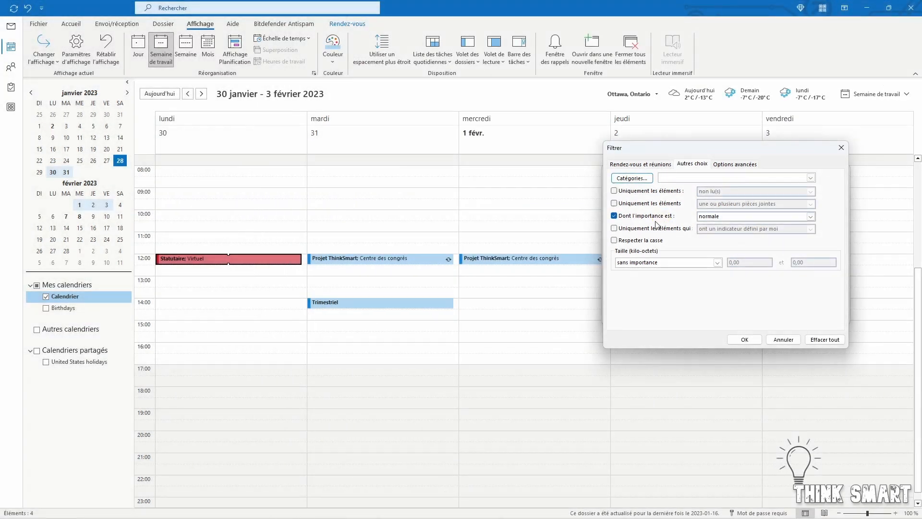
{"action": "left_click", "coordinate": [650, 215]}
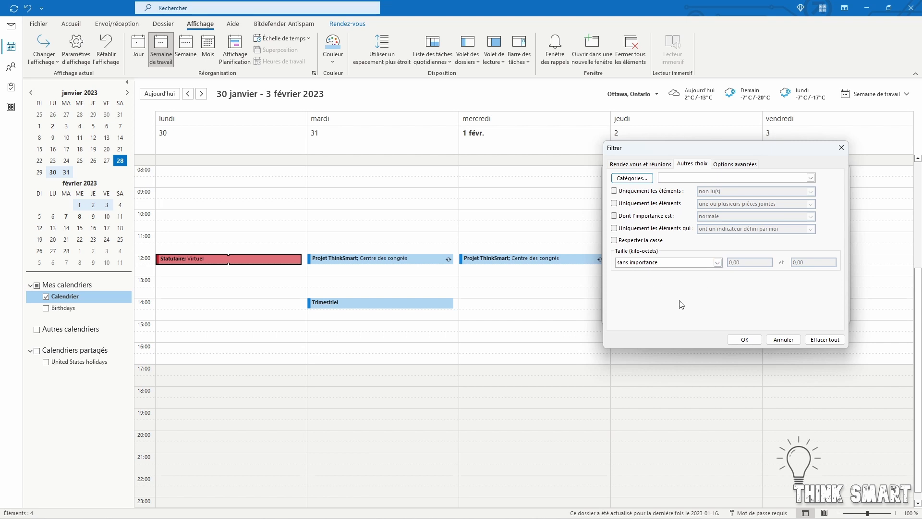
{"action": "left_click", "coordinate": [640, 163]}
{"action": "left_click", "coordinate": [650, 274]}
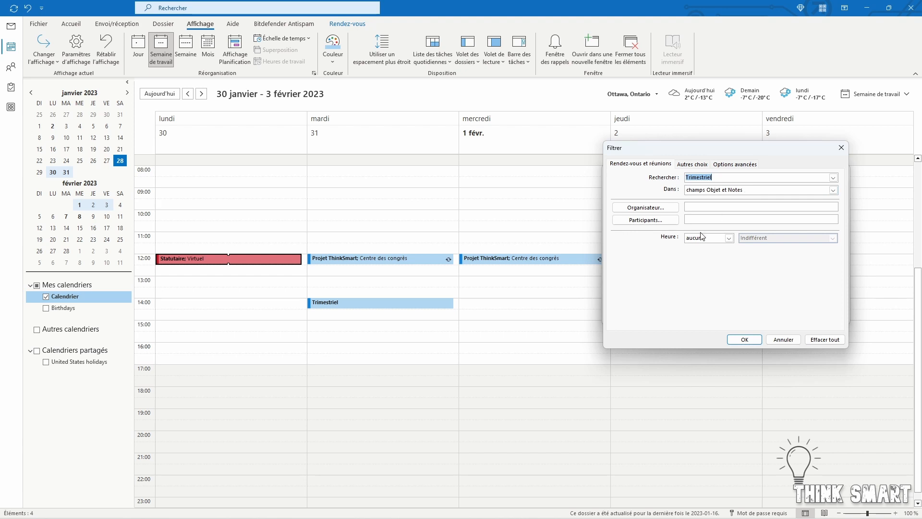
{"action": "left_click", "coordinate": [744, 339]}
Enable the Trimestriel rule and apply the conditional formatting to the calendar
{"action": "left_click", "coordinate": [654, 197]}
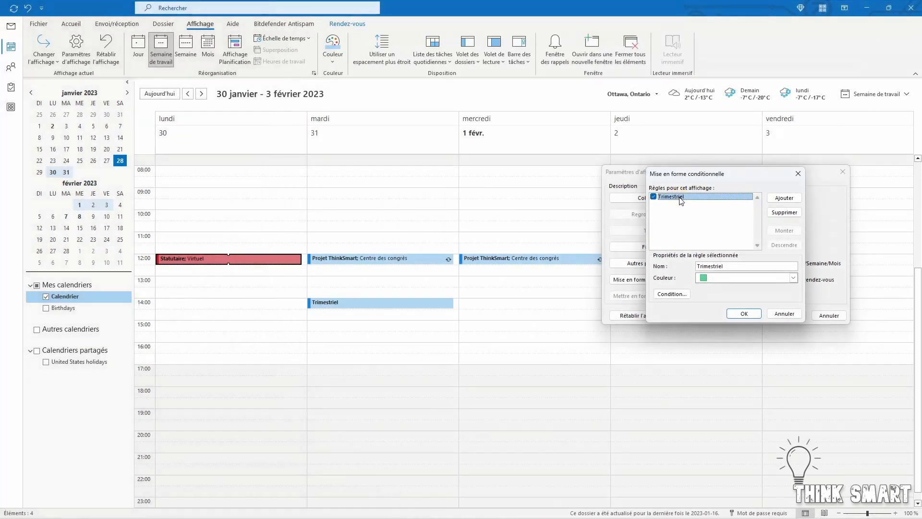
{"action": "left_click", "coordinate": [744, 313]}
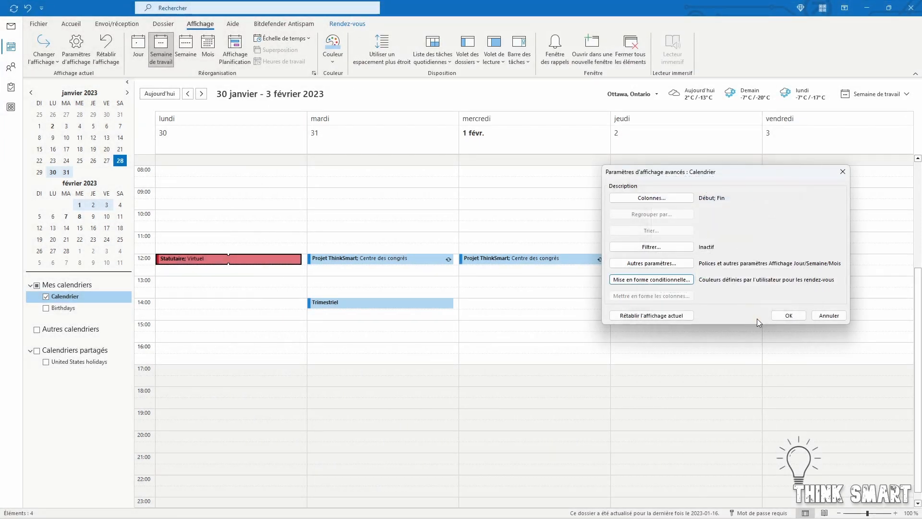
{"action": "left_click", "coordinate": [790, 316]}
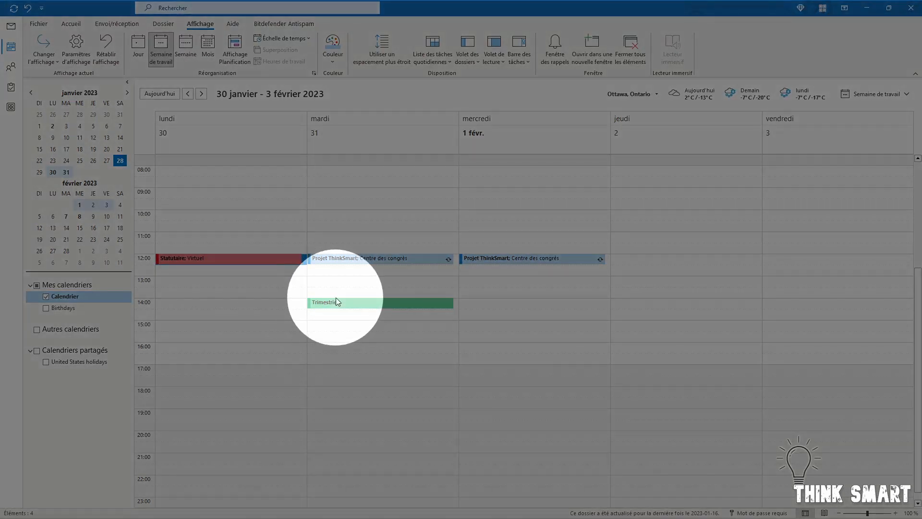
{"action": "left_click", "coordinate": [412, 303]}
{"action": "left_click", "coordinate": [329, 326]}
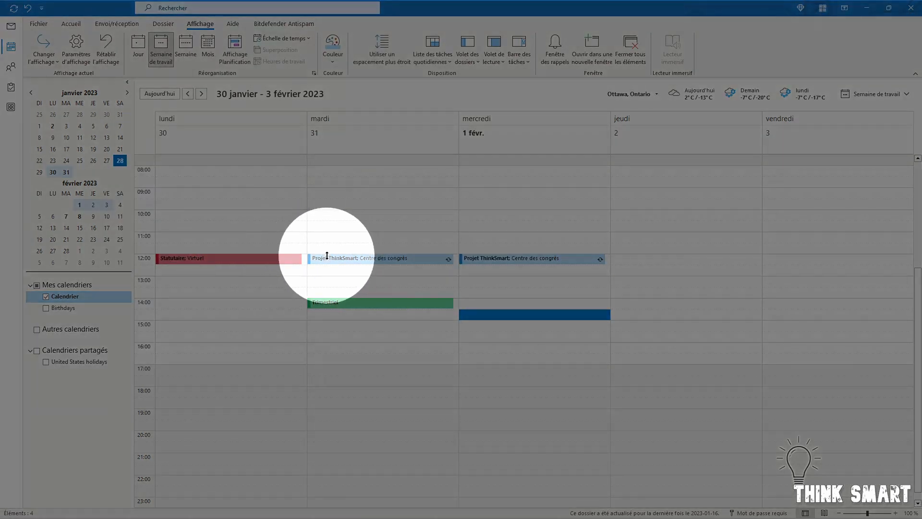
{"action": "left_click", "coordinate": [324, 255]}
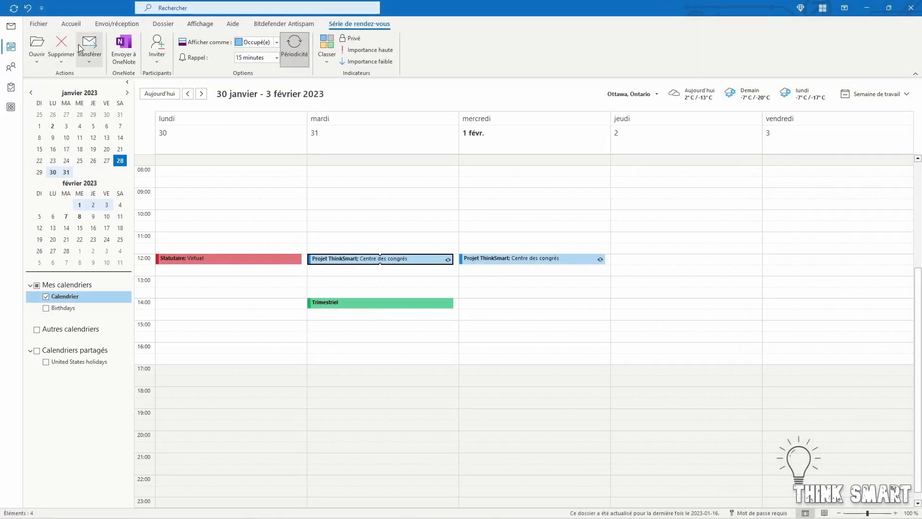
{"action": "left_click", "coordinate": [400, 203]}
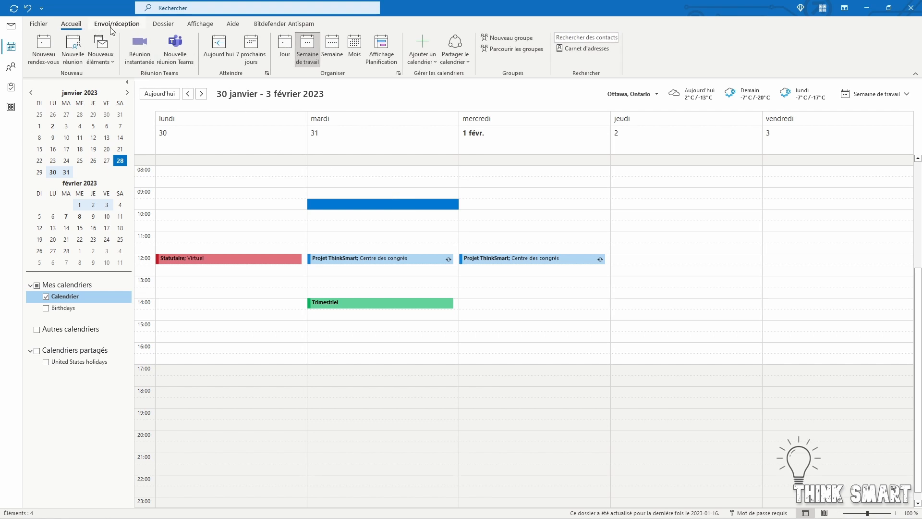
Add a conditional formatting rule named Thinksmart to the calendar view with yellow as its colour
{"action": "left_click", "coordinate": [203, 24]}
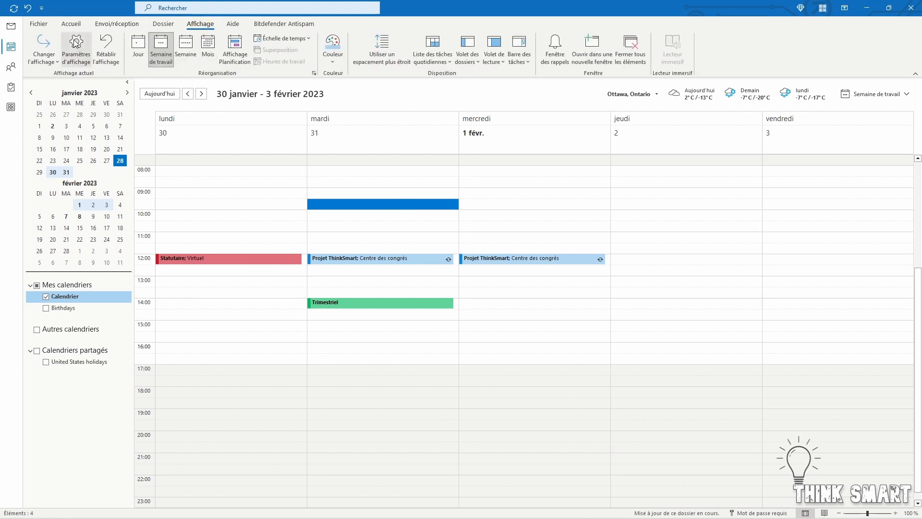
{"action": "left_click", "coordinate": [76, 47]}
{"action": "left_click", "coordinate": [379, 294]}
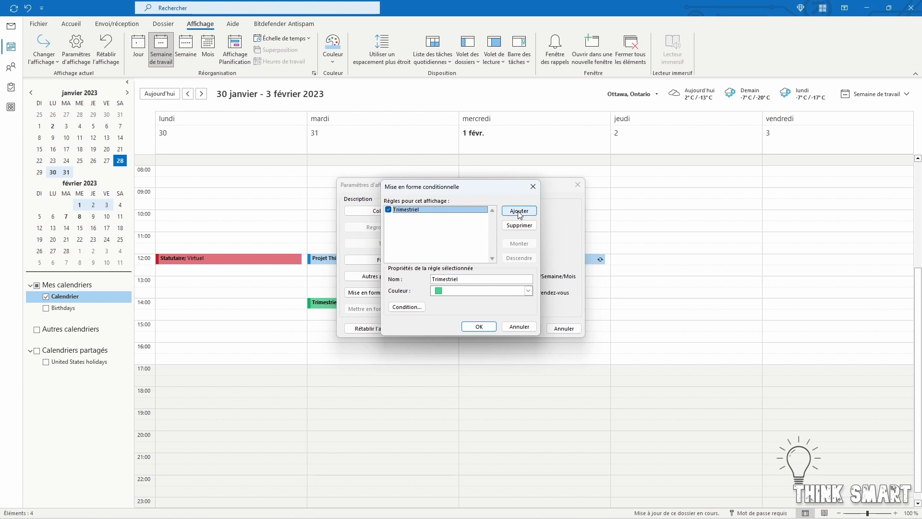
{"action": "left_click", "coordinate": [519, 213]}
{"action": "left_click", "coordinate": [467, 279]}
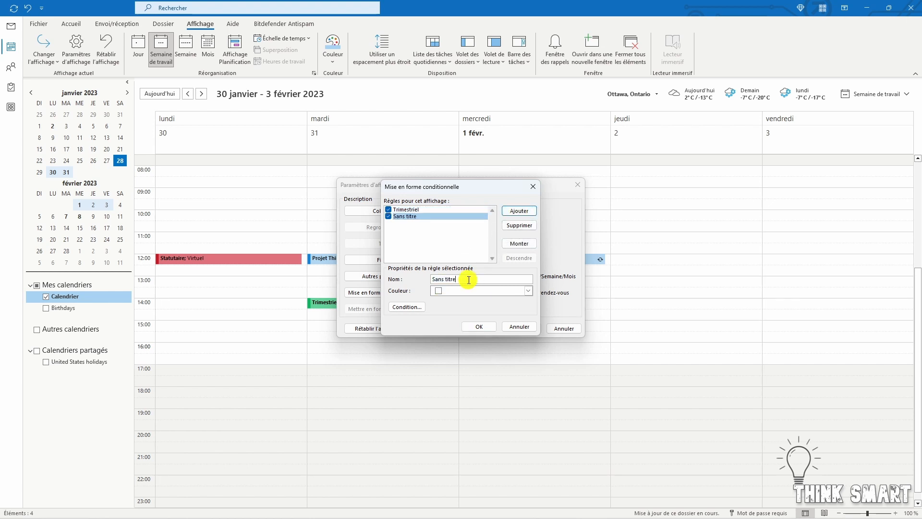
{"action": "left_click_drag", "start_coordinate": [467, 279], "coordinate": [428, 281]}
{"action": "type", "text": "Thinksmart"}
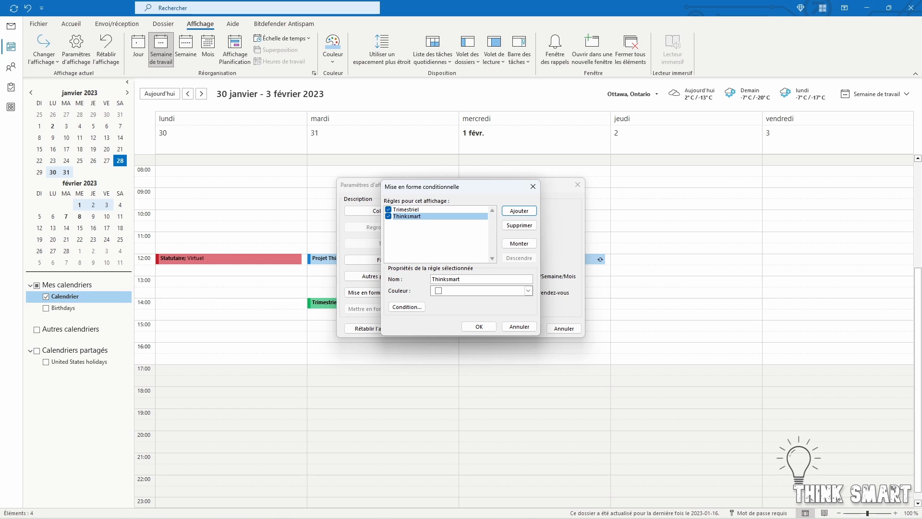
{"action": "left_click", "coordinate": [529, 291]}
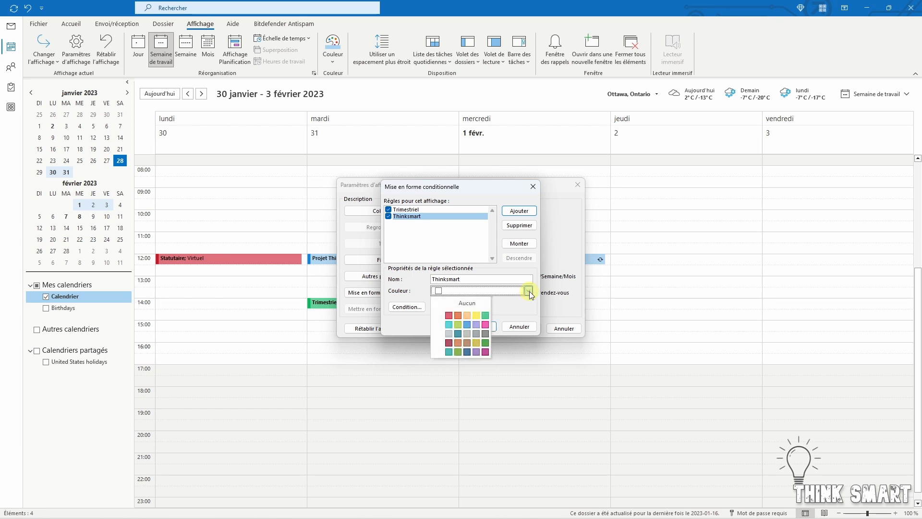
{"action": "left_click", "coordinate": [474, 318]}
Set the Thinksmart rule's condition to search for "Thinksmart" in "champs Objet et Notes" and apply the rule to the calendar
{"action": "left_click", "coordinate": [407, 306]}
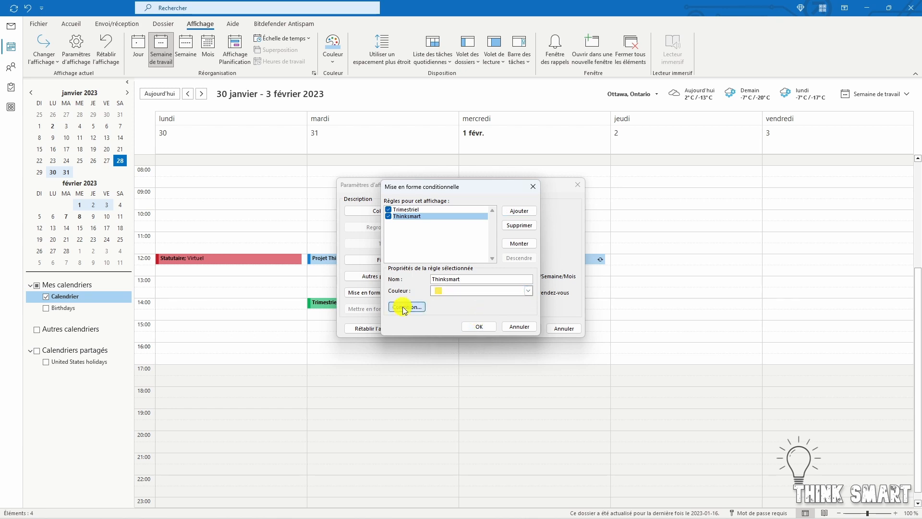
{"action": "left_click", "coordinate": [431, 191]}
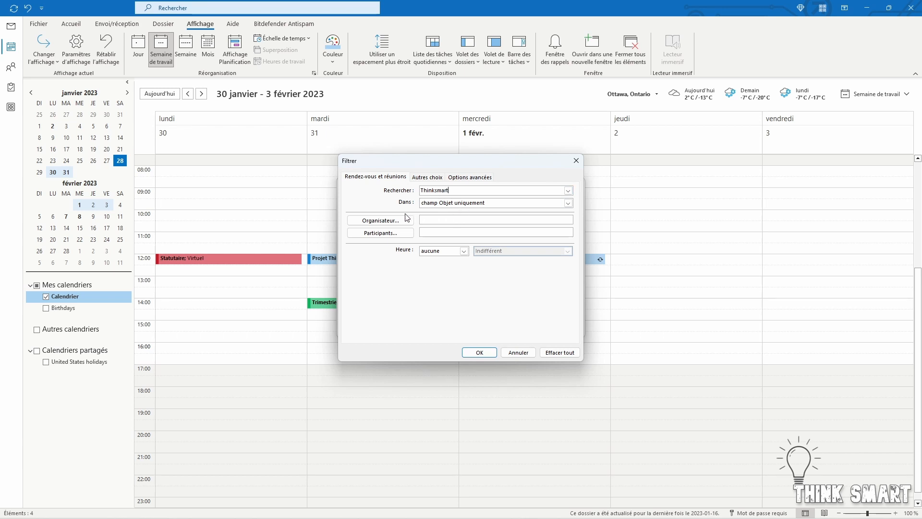
{"action": "left_click", "coordinate": [439, 204]}
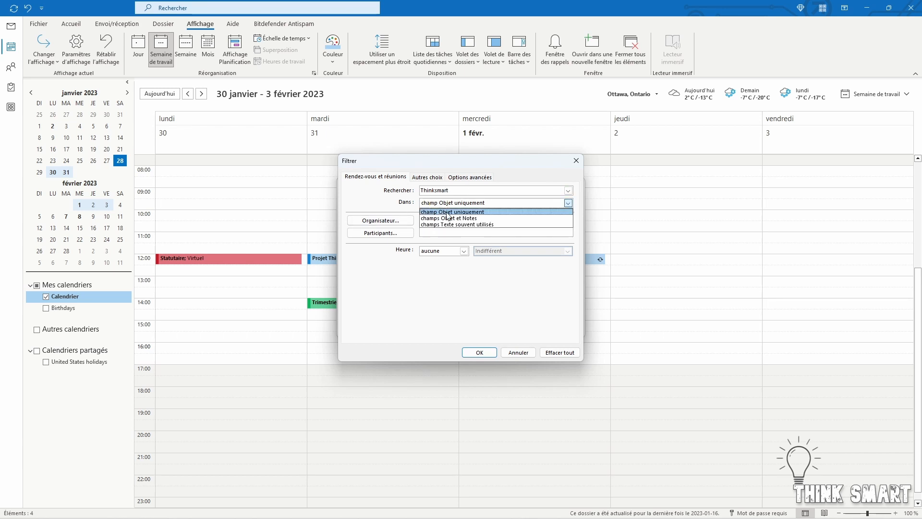
{"action": "left_click", "coordinate": [452, 218]}
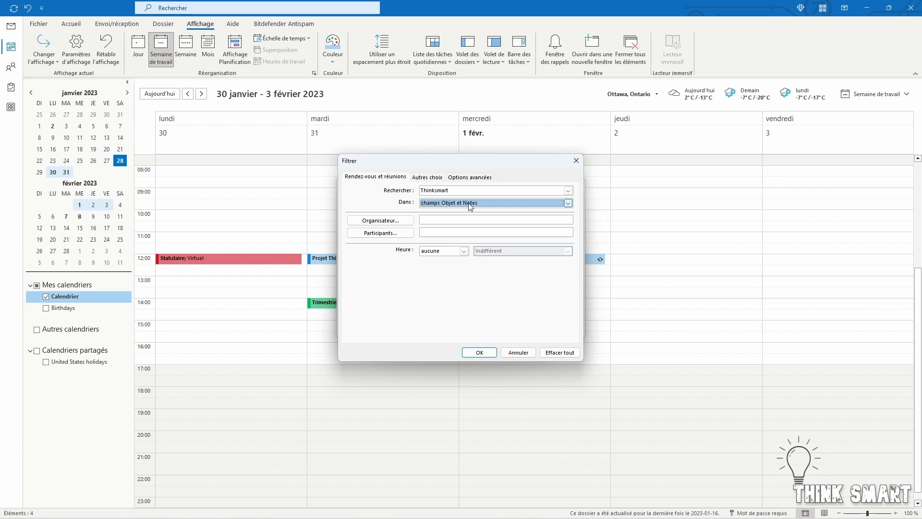
{"action": "left_click", "coordinate": [479, 352]}
{"action": "left_click", "coordinate": [479, 326]}
{"action": "left_click", "coordinate": [526, 329]}
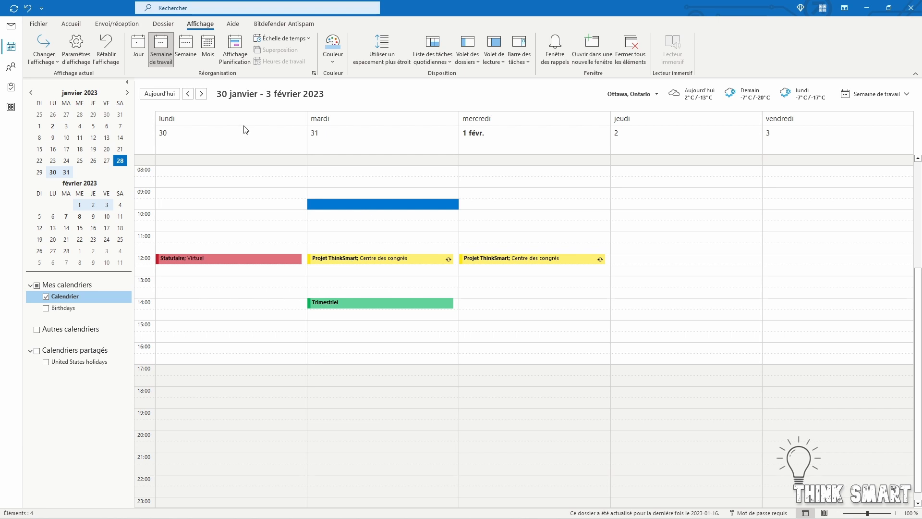
Compare the colours of the Projet ThinkSmart appointments in the work weeks of 30 January and 6 February 2023
{"action": "left_click", "coordinate": [201, 94]}
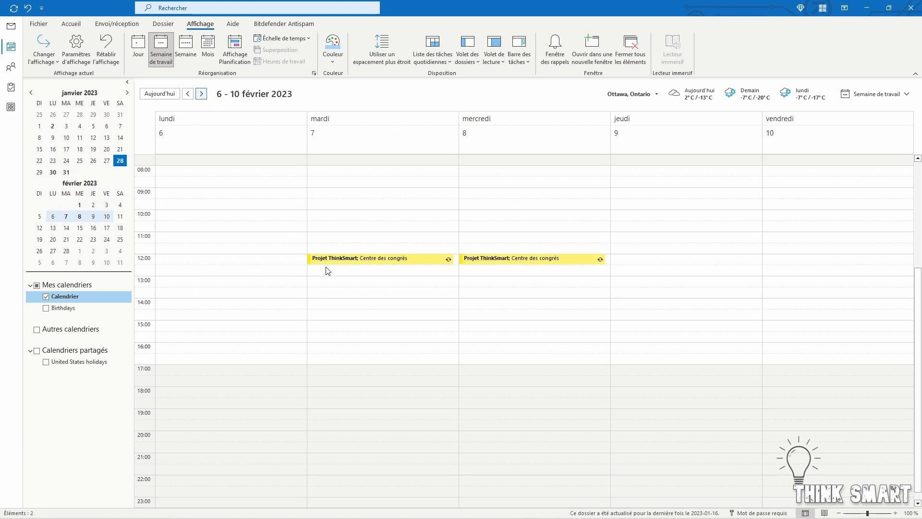
{"action": "left_click", "coordinate": [189, 94]}
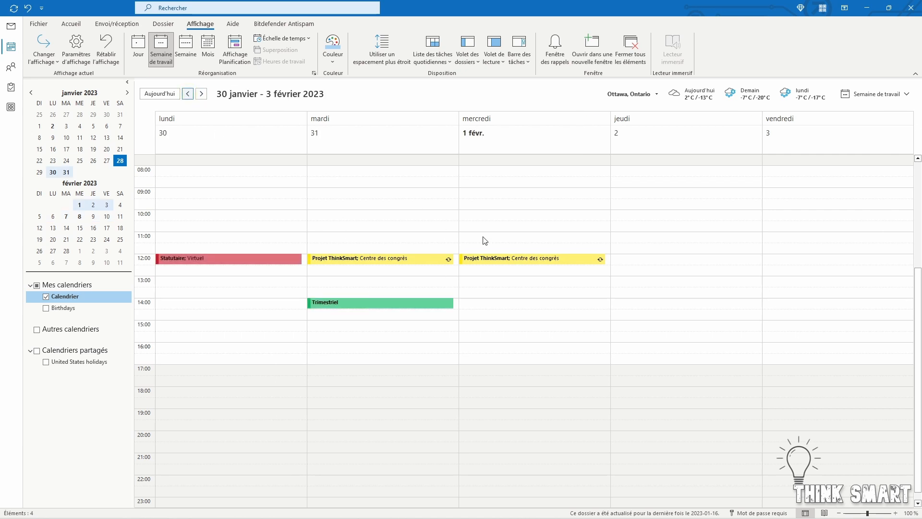
{"action": "left_click", "coordinate": [203, 95]}
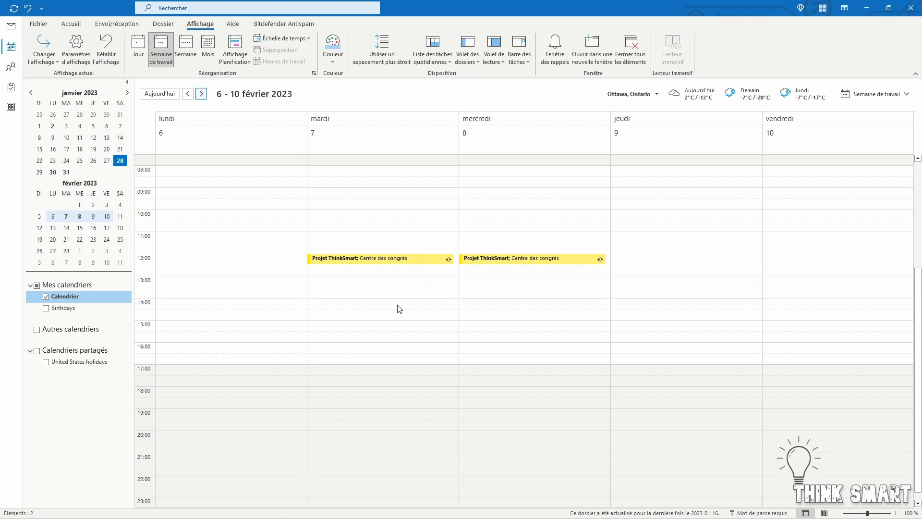
{"action": "key", "text": "alt+Up"}
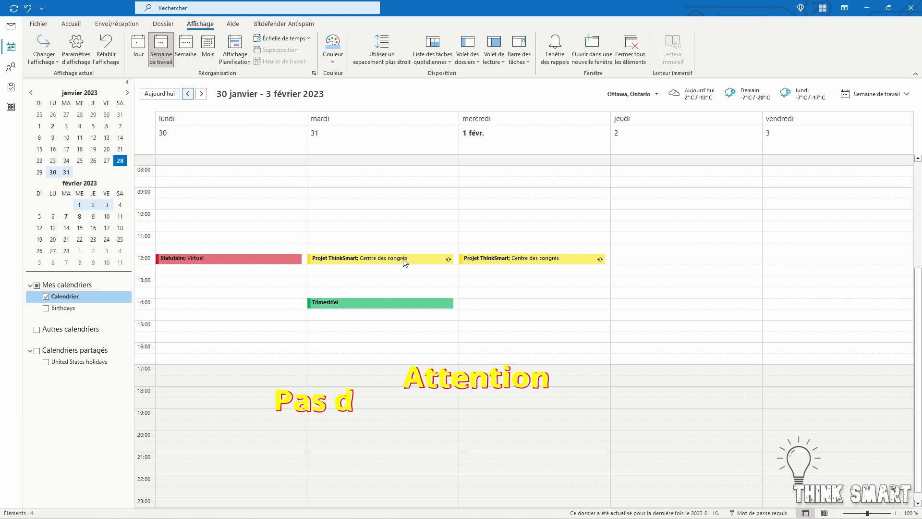
Rename the Thinksmart conditional formatting rule of the calendar view as "Congrès"
{"action": "mouse_move", "coordinate": [406, 262]}
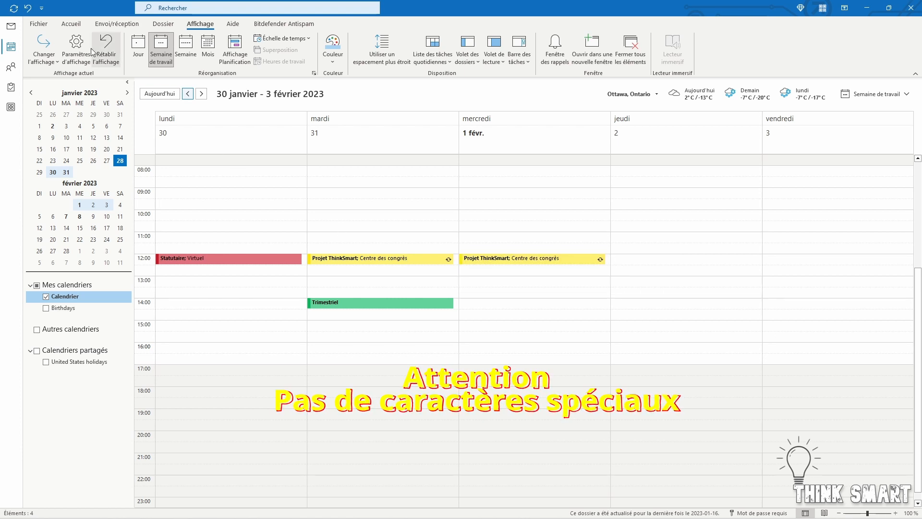
{"action": "left_click", "coordinate": [76, 48]}
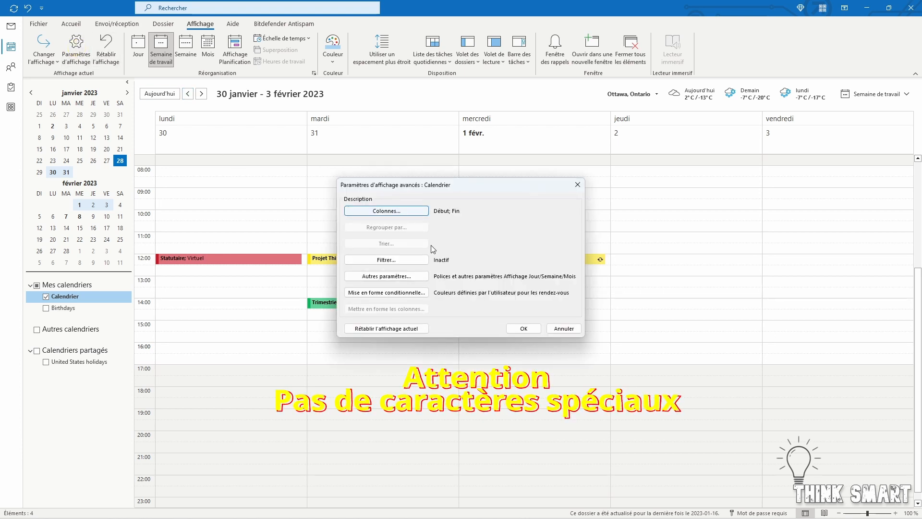
{"action": "left_click", "coordinate": [386, 293]}
{"action": "left_click", "coordinate": [401, 217]}
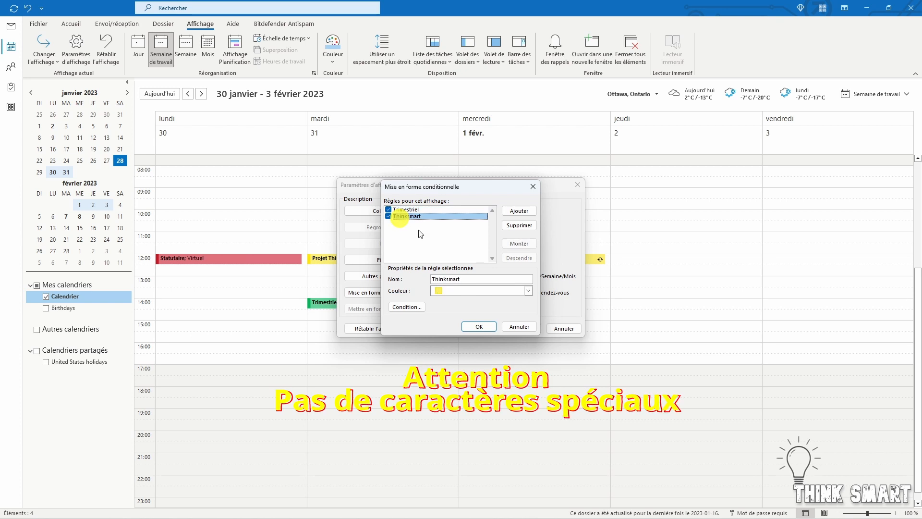
{"action": "key", "text": "Tab"}
{"action": "type", "text": "Congrès"}
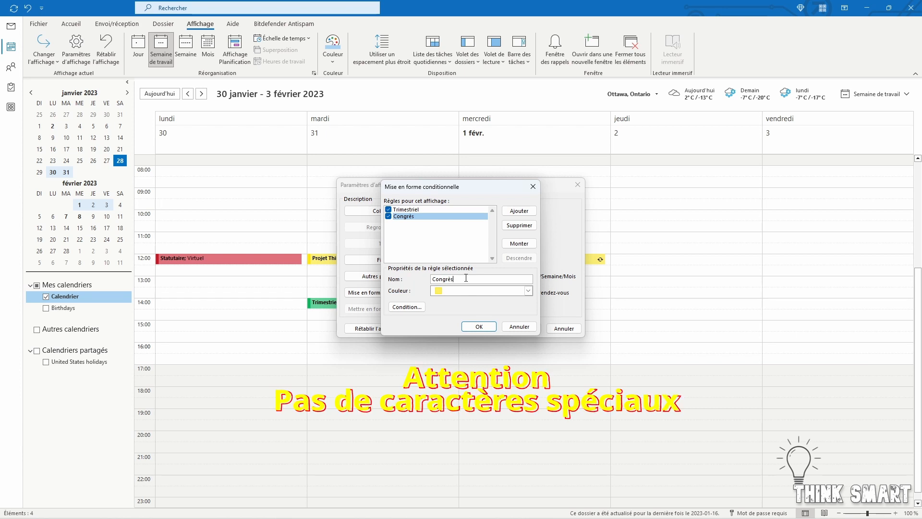
Copy the rule's name "Congrès" and use it as the search text in the rule's condition
{"action": "left_click_drag", "start_coordinate": [456, 279], "coordinate": [409, 279]}
{"action": "key", "text": "ctrl+c"}
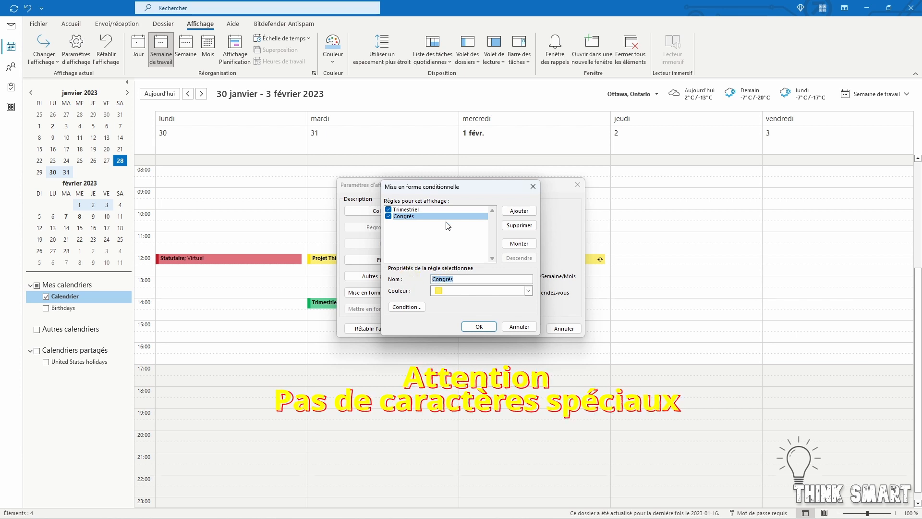
{"action": "left_click", "coordinate": [406, 306]}
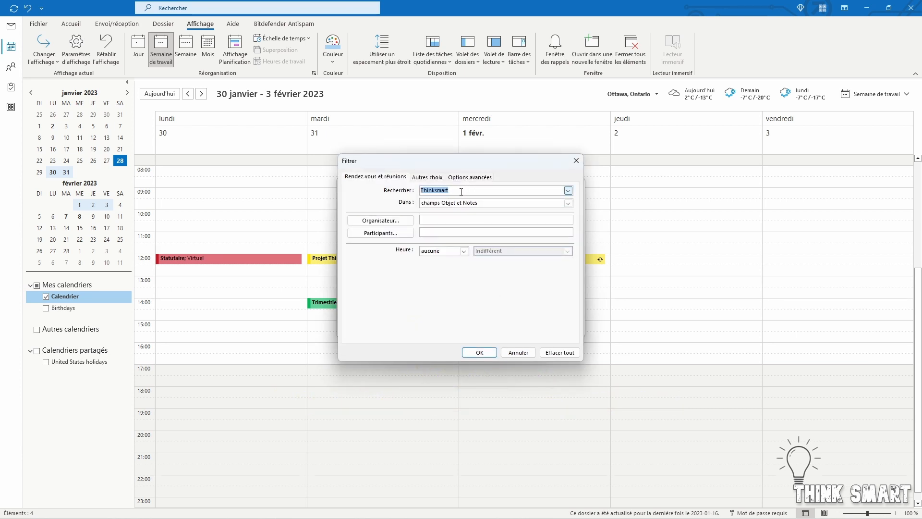
{"action": "key", "text": "ctrl+v"}
{"action": "left_click", "coordinate": [493, 353]}
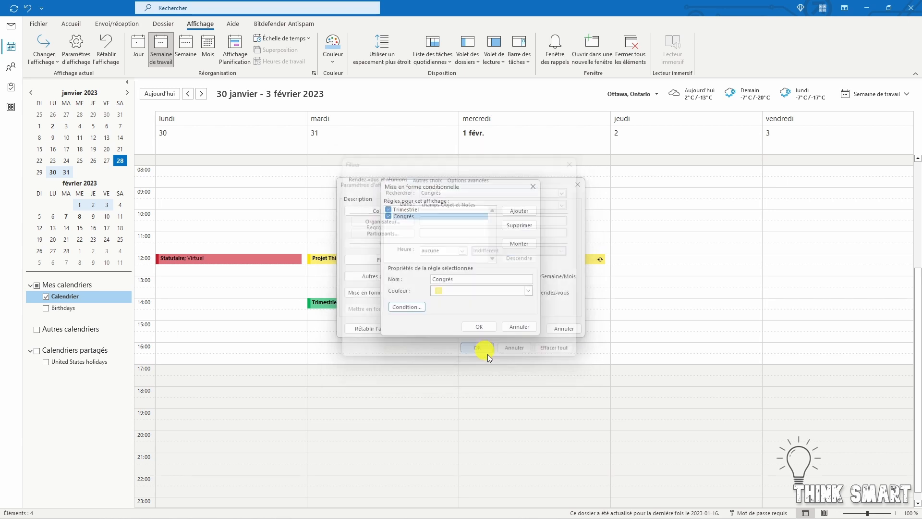
Set the Congrès rule's colour to orange, apply the conditional formatting to the calendar, and select Tuesday's Projet ThinkSmart appointment
{"action": "left_click", "coordinate": [528, 290]}
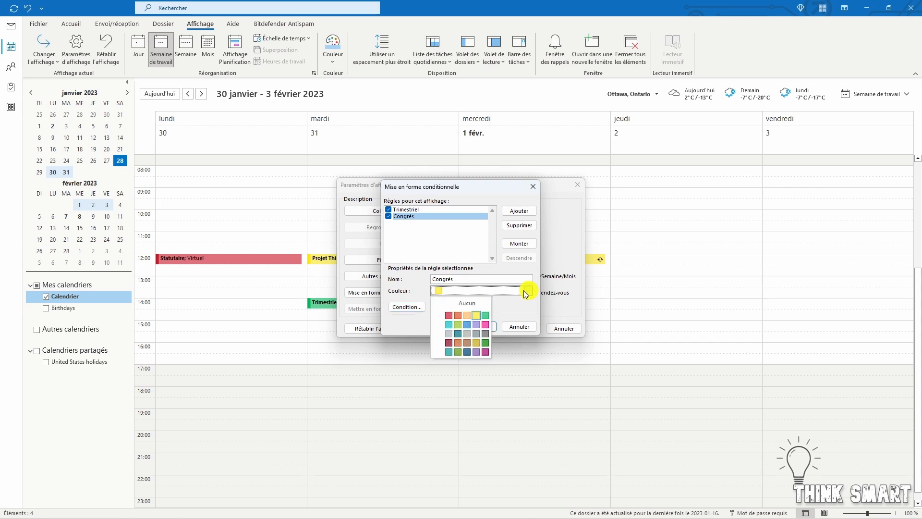
{"action": "left_click", "coordinate": [460, 316]}
{"action": "left_click", "coordinate": [476, 326]}
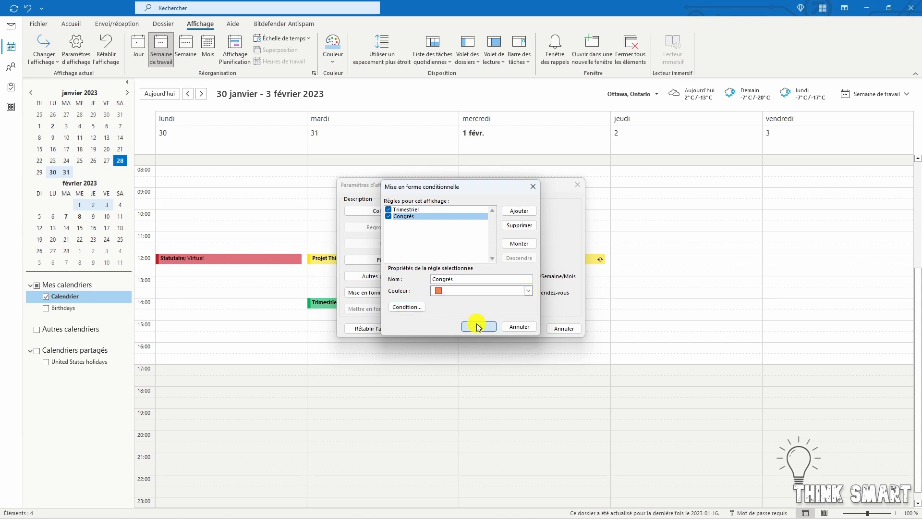
{"action": "left_click", "coordinate": [523, 328]}
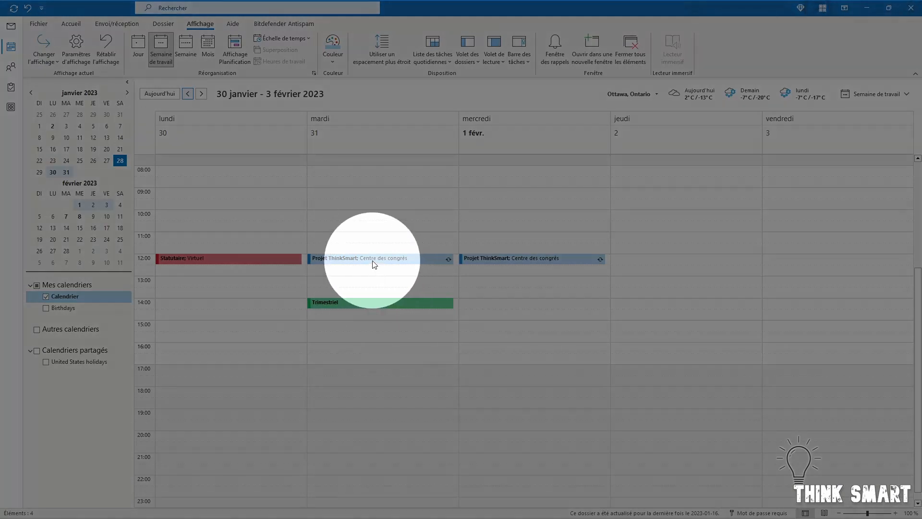
{"action": "left_click", "coordinate": [374, 264]}
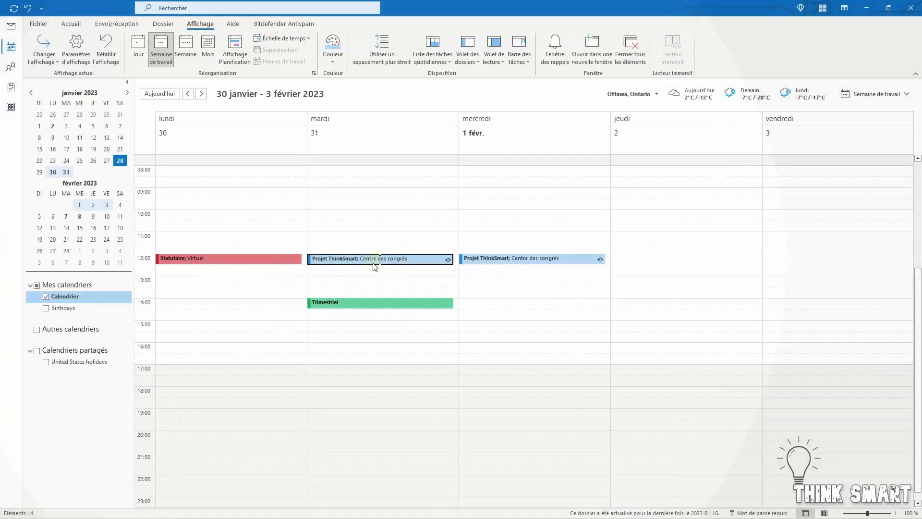